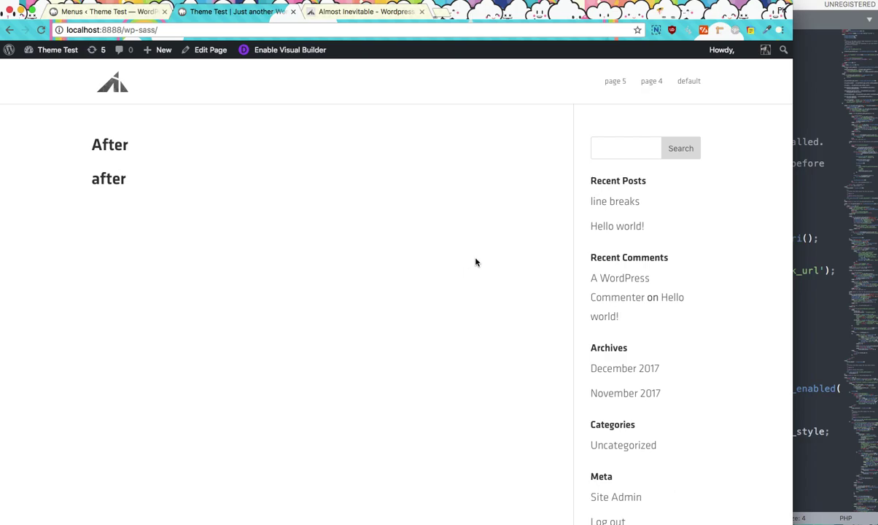
Glance at header.php in Sublime Text, then return to Chrome showing the almostinevitable.com tab
click(811, 238)
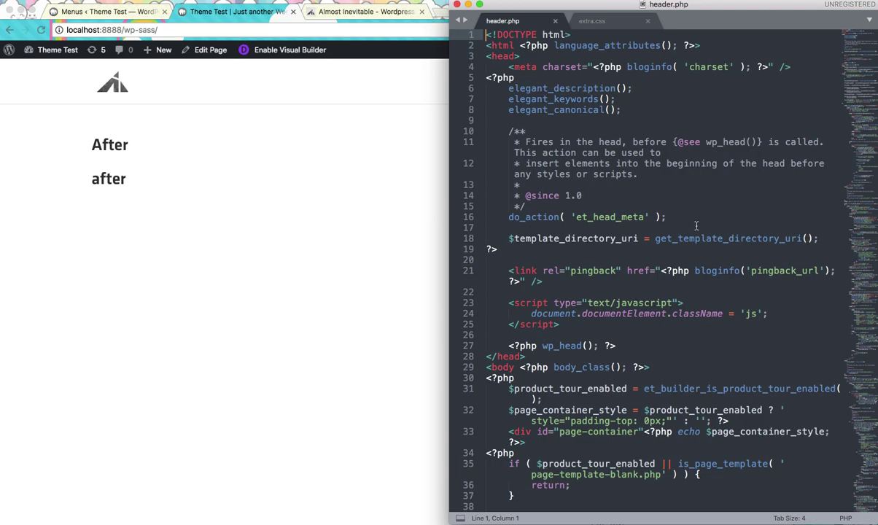
click(288, 231)
click(364, 11)
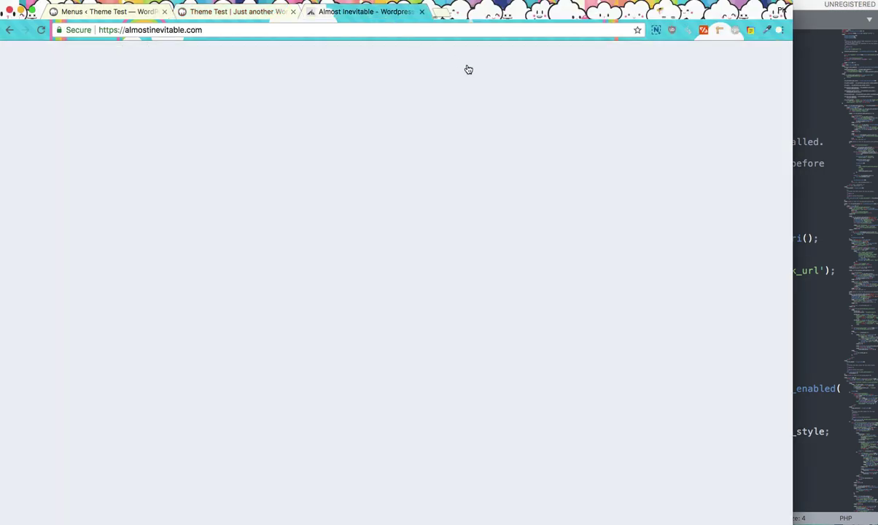
super+click(661, 219)
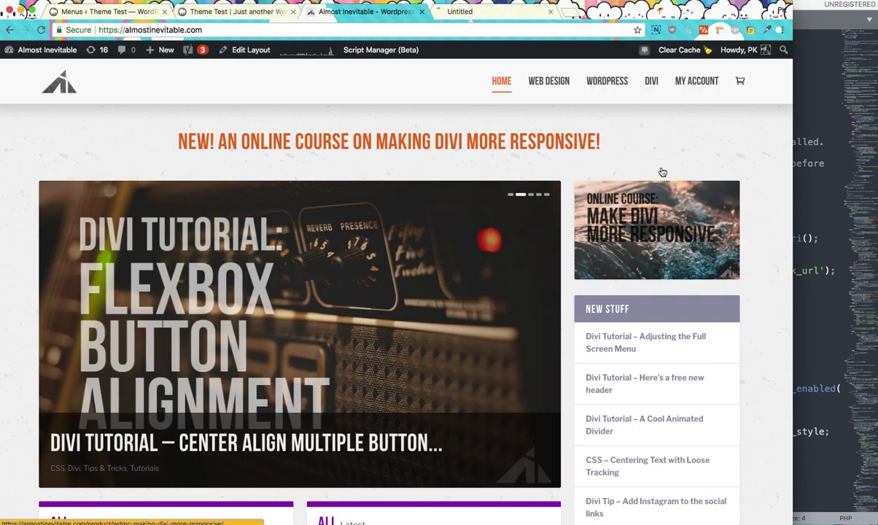
click(504, 12)
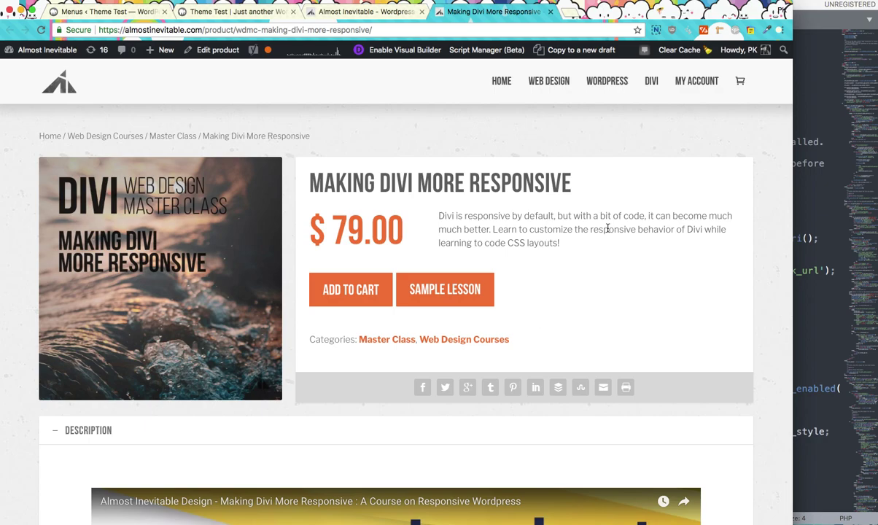
super+click(458, 300)
click(622, 14)
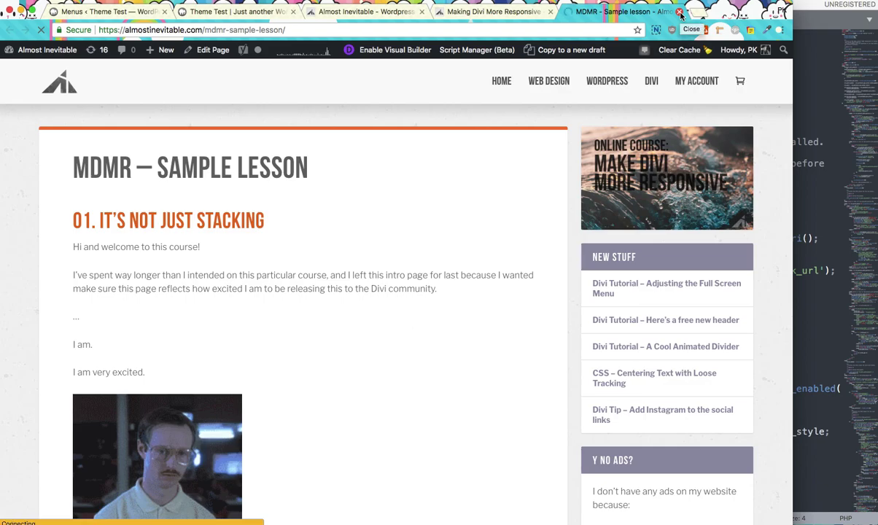
scroll(413, 255, down, 20)
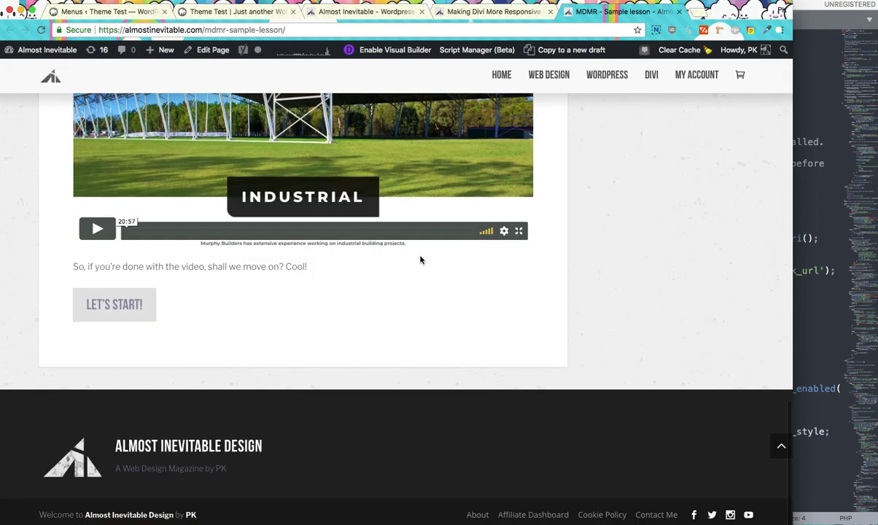
key(super+w)
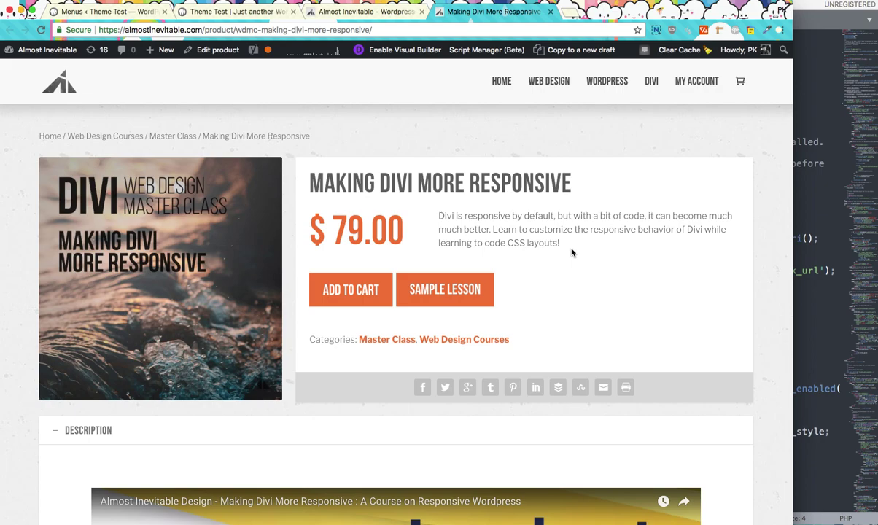
key(super+w)
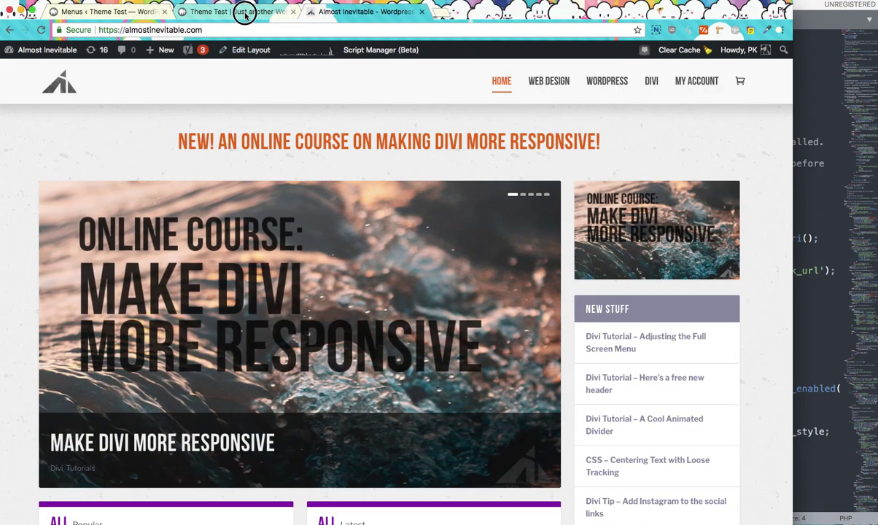
click(245, 14)
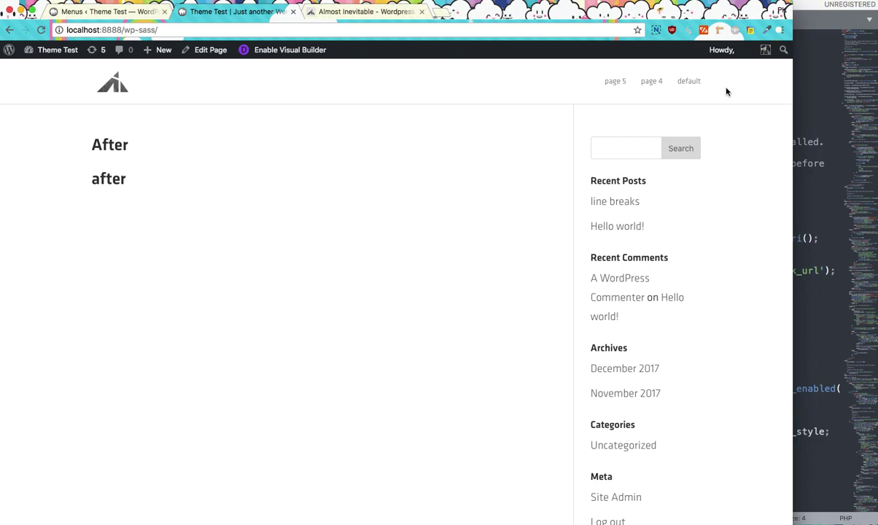
Check header.php, then show the WordPress Menus page for the 'top' Primary Menu
click(799, 113)
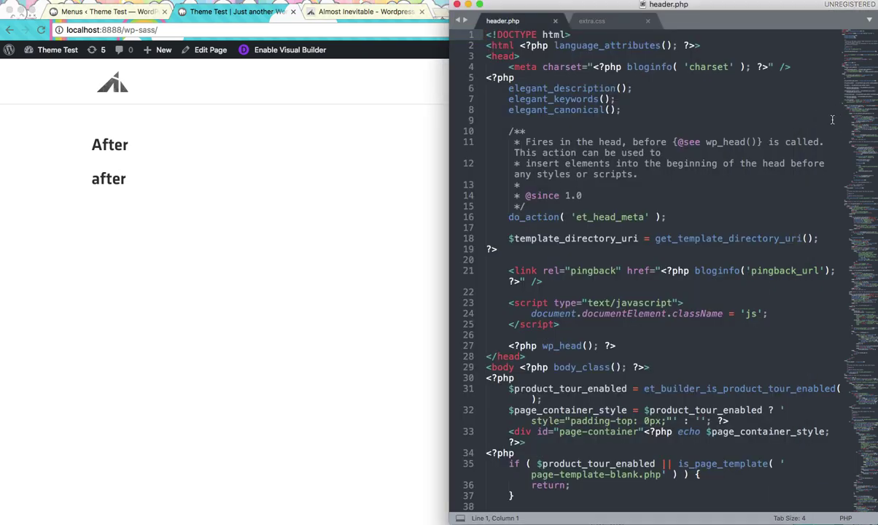
click(356, 257)
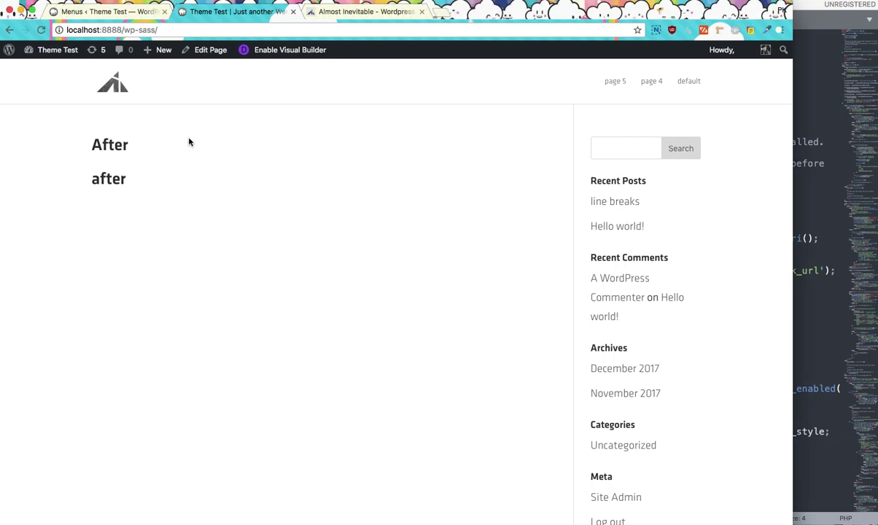
click(113, 12)
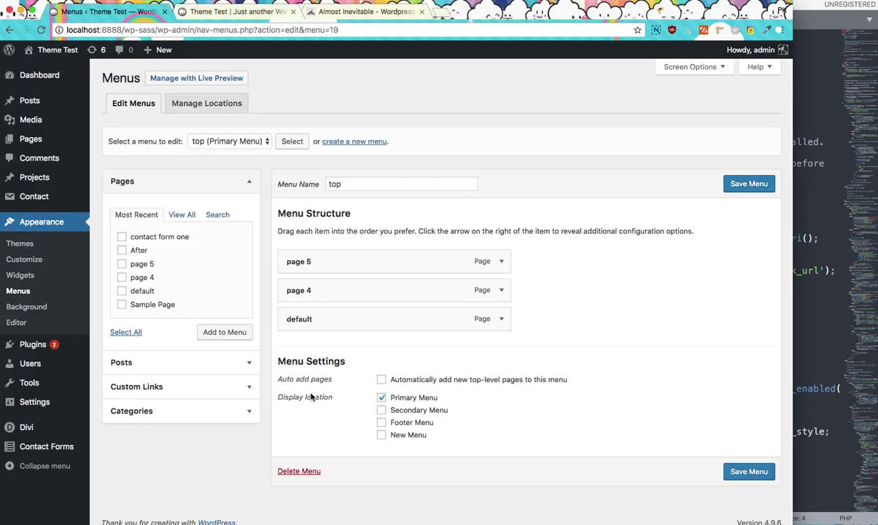
click(809, 337)
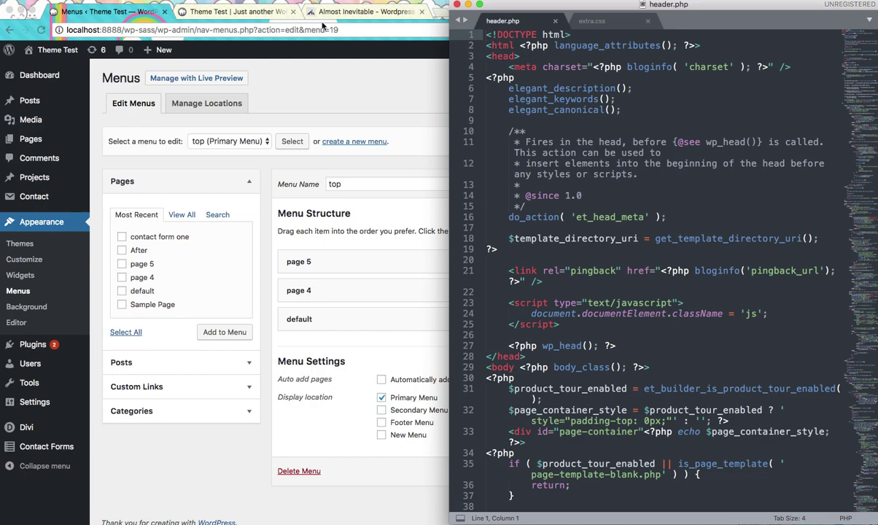
Return to the localhost Theme Test front page and shift the Sublime Text window slightly left
click(355, 72)
click(364, 12)
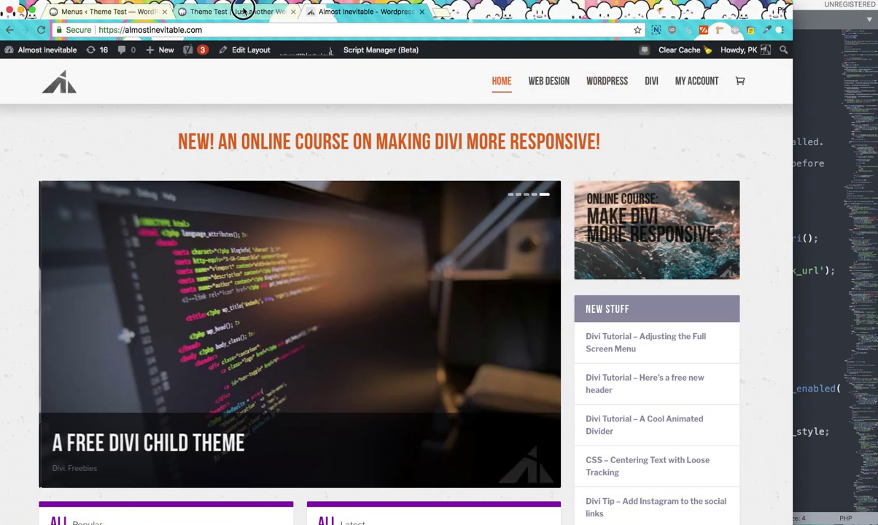
click(241, 11)
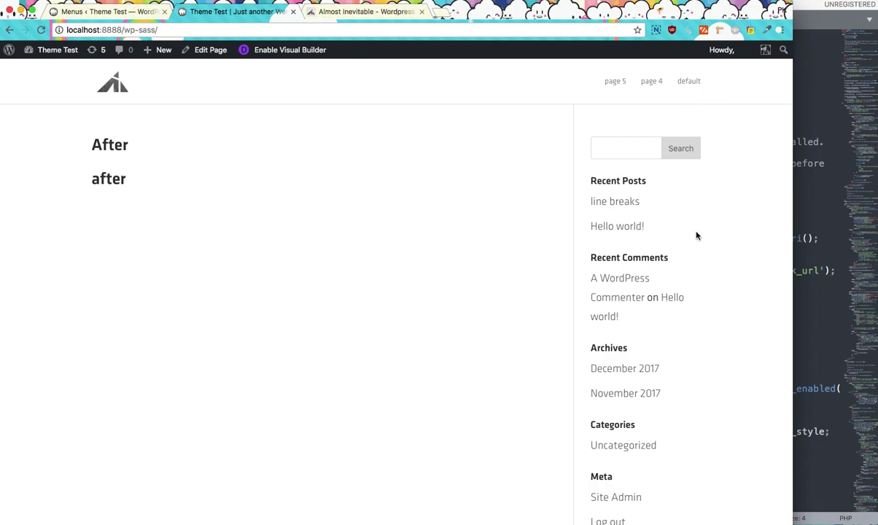
click(436, 143)
click(798, 183)
drag(703, 6, 695, 9)
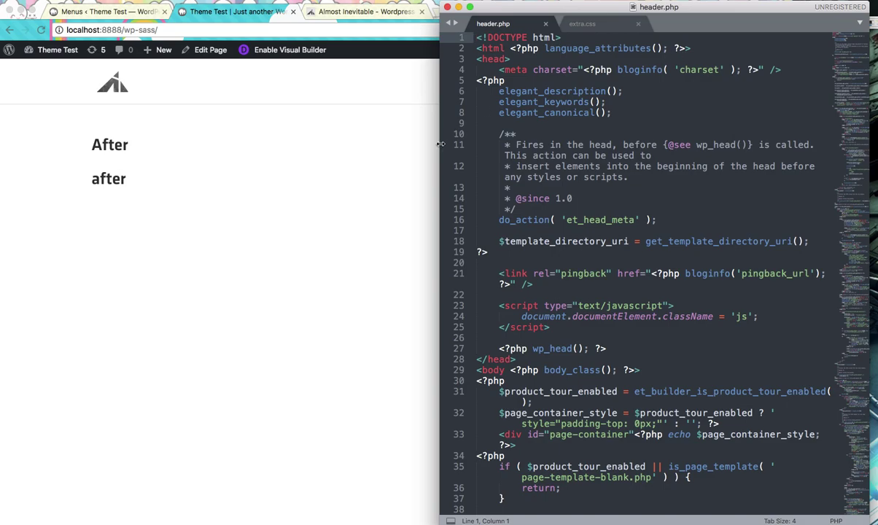
click(385, 173)
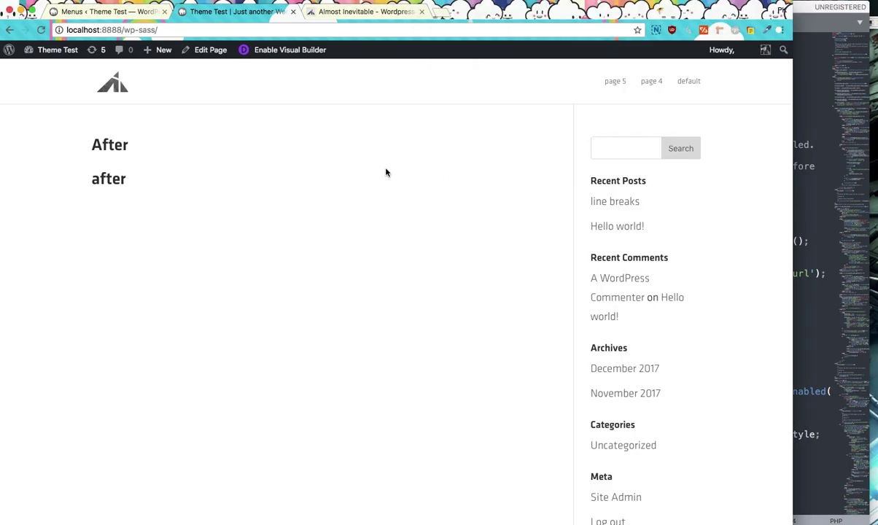
Page the almostinevitable.com homepage slider back to the 'A Free Divi Child Theme' post
click(365, 13)
scroll(223, 359, down, 5)
scroll(239, 382, down, 5)
scroll(238, 380, up, 10)
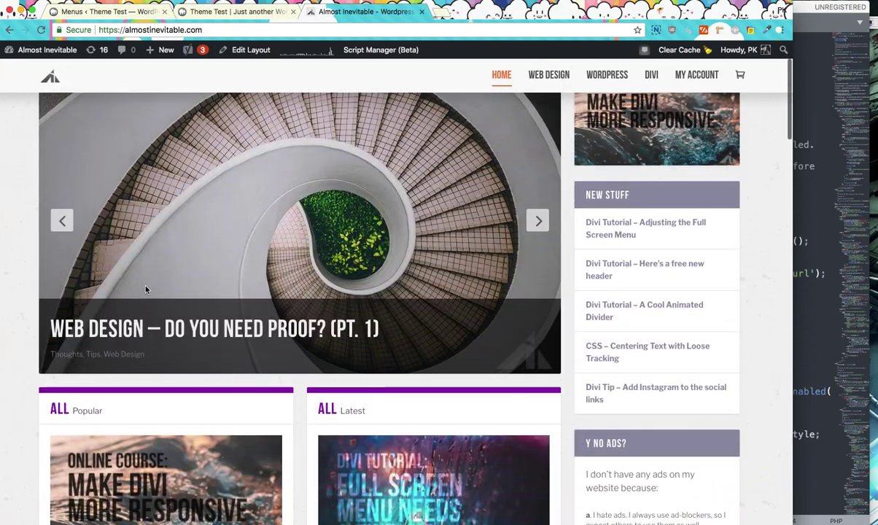
scroll(145, 289, up, 2)
click(63, 334)
click(65, 336)
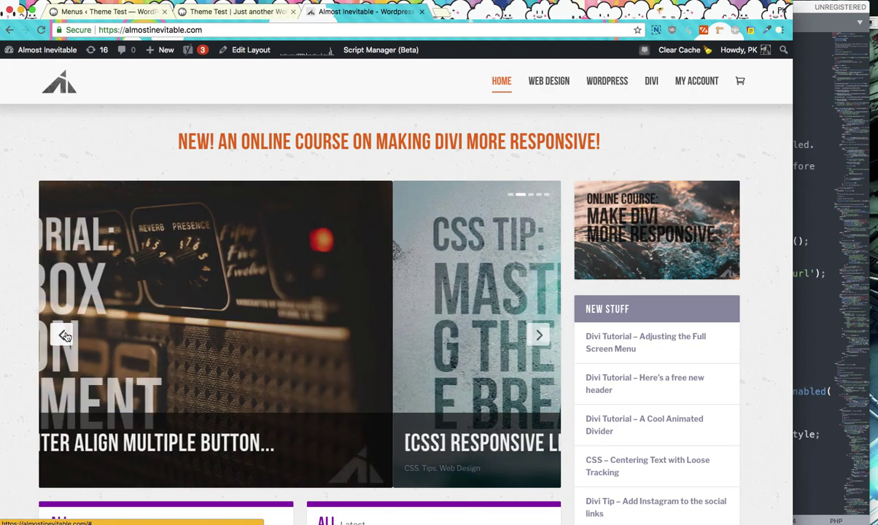
click(64, 335)
click(64, 336)
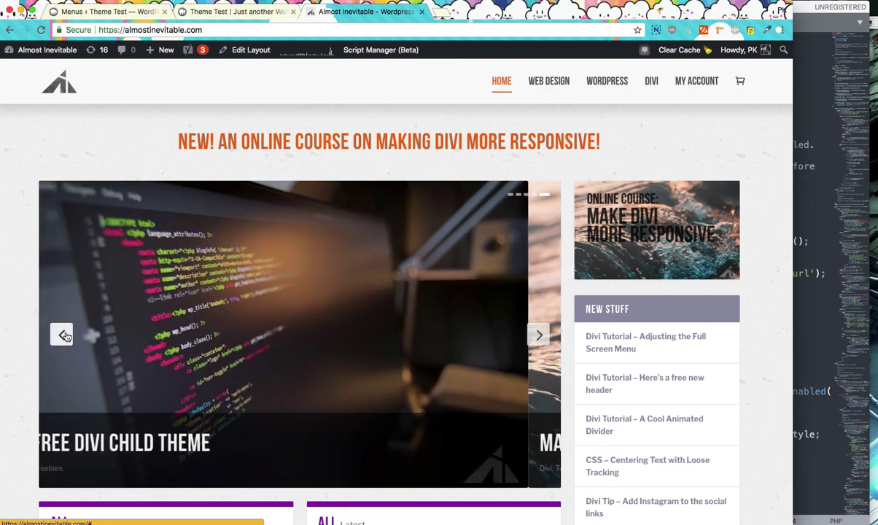
Open 'A Free Divi Child Theme' in a new tab, skim it, and return to Theme Test
super+click(123, 438)
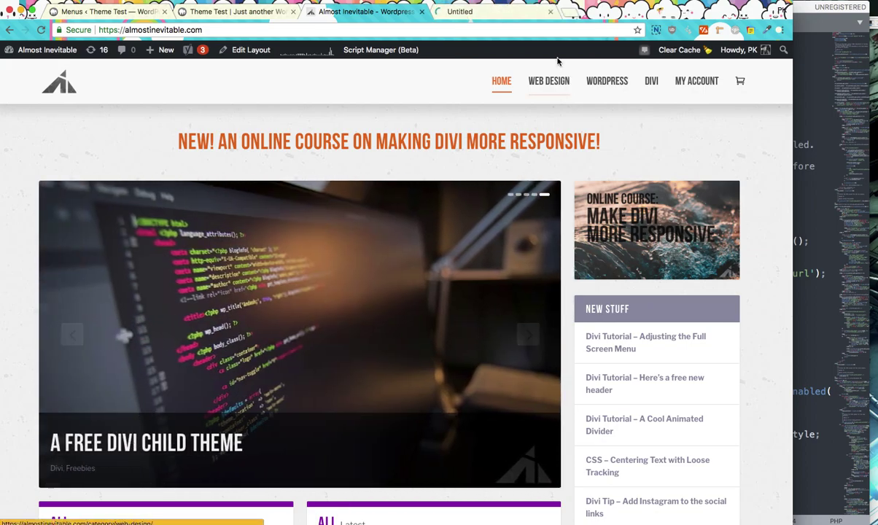
click(502, 12)
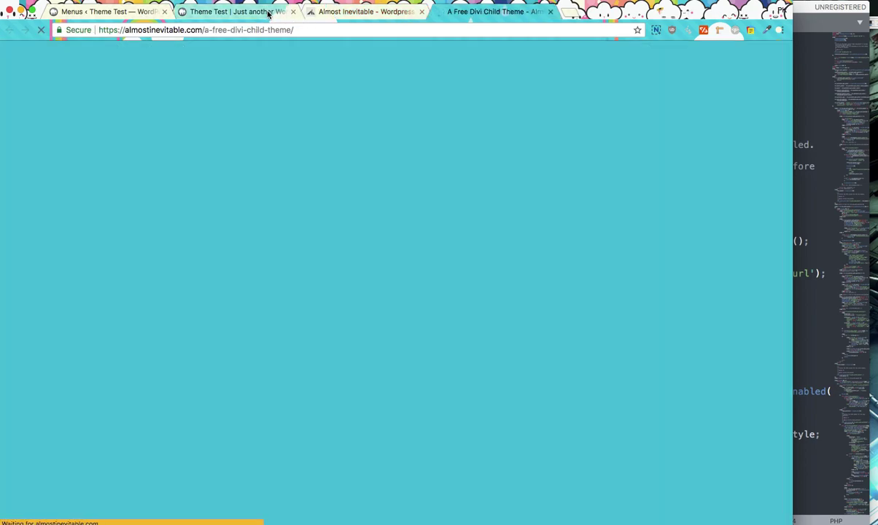
scroll(428, 223, down, 15)
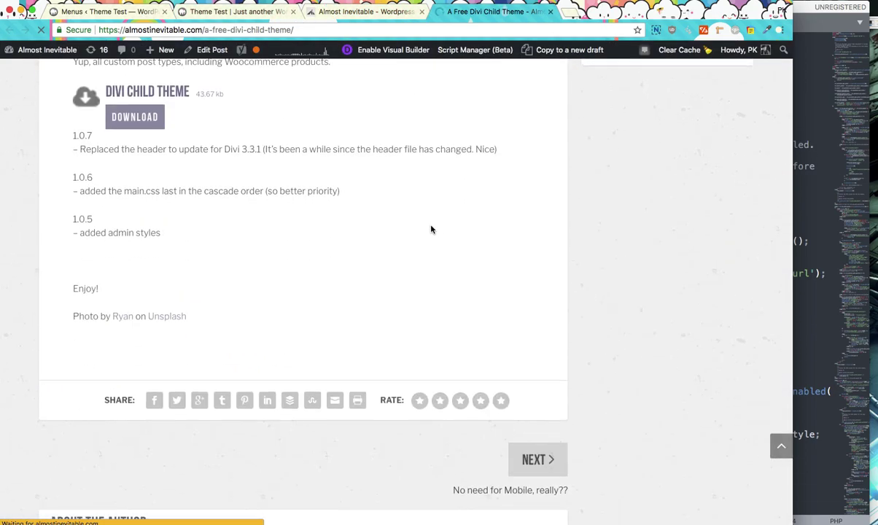
scroll(432, 230, up, 5)
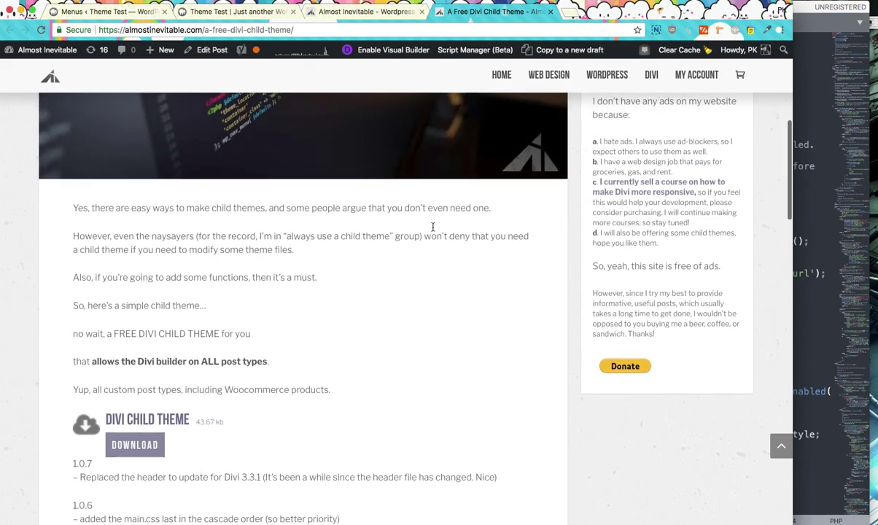
scroll(433, 227, up, 1)
click(234, 12)
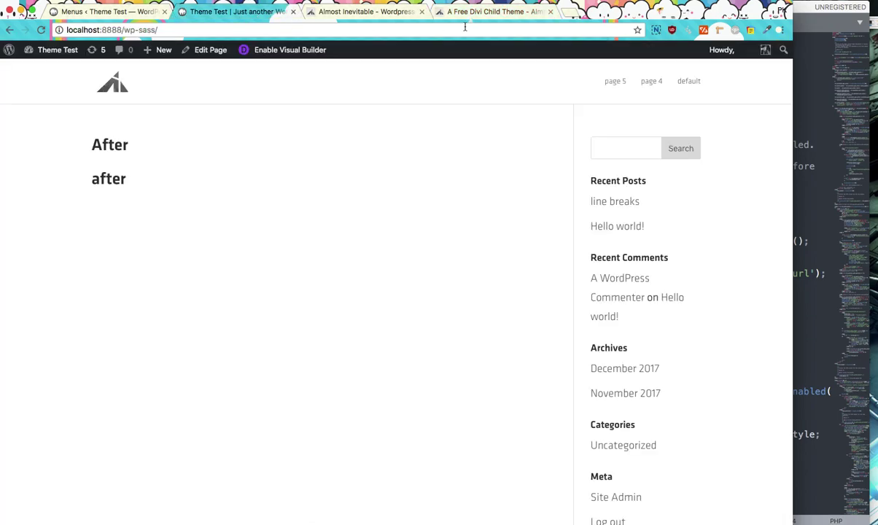
Close the child theme article and select the <div id="et-secondary-menu"> tag at line 80 of header.php
click(551, 13)
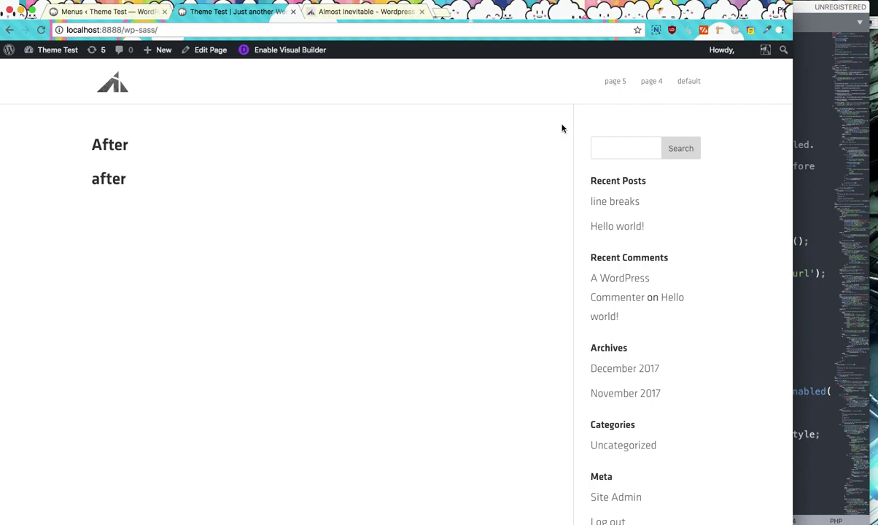
click(799, 232)
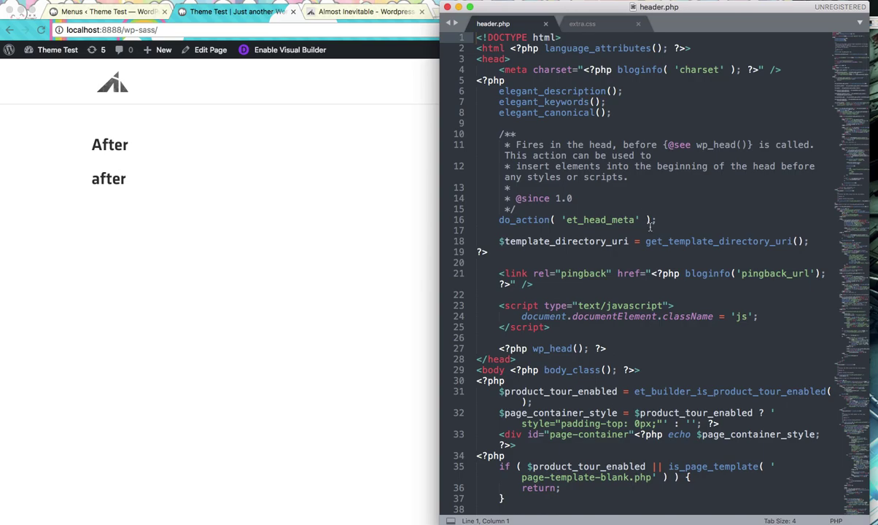
scroll(637, 112, down, 5)
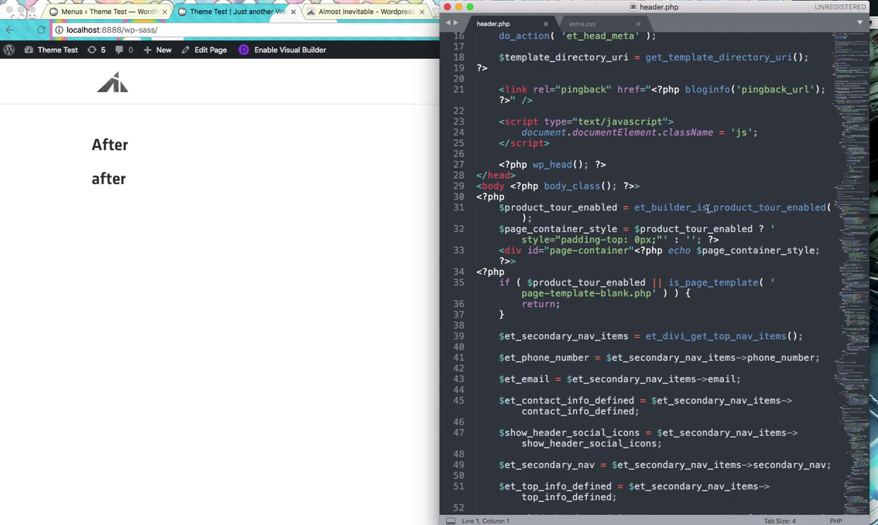
click(604, 152)
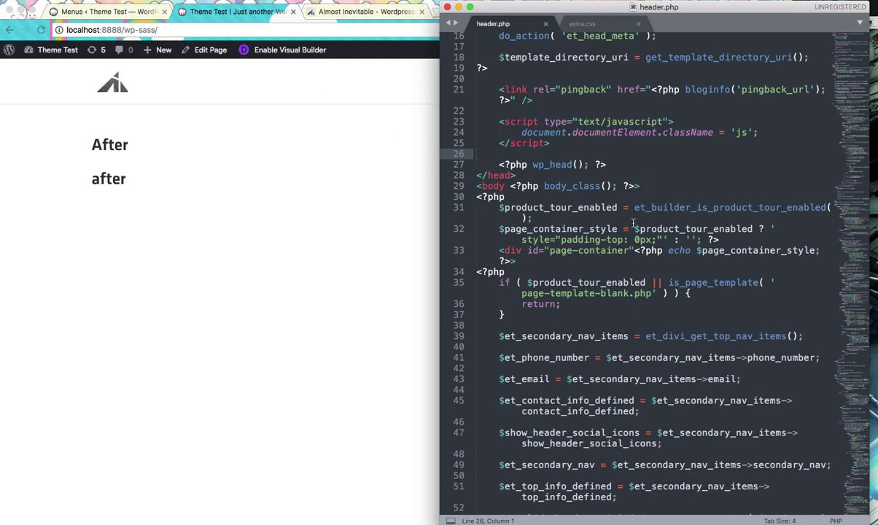
scroll(636, 223, down, 4)
scroll(637, 222, down, 12)
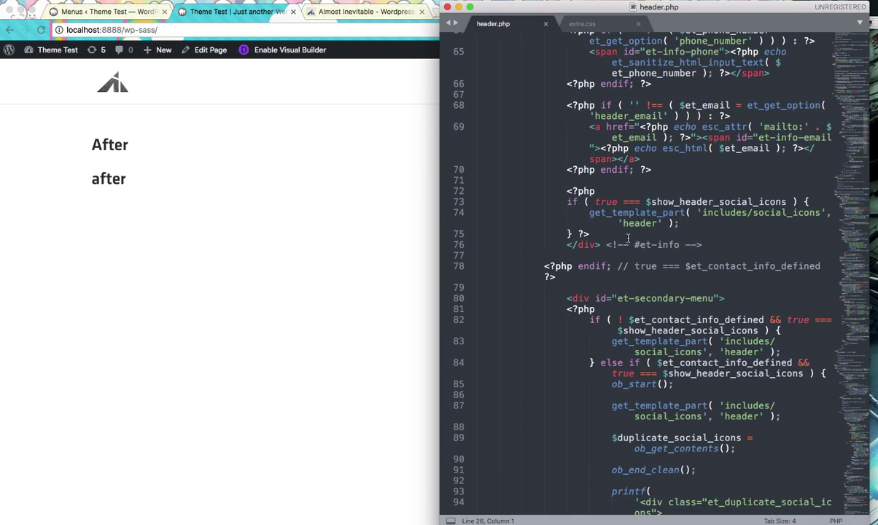
click(566, 298)
drag(566, 299, 725, 299)
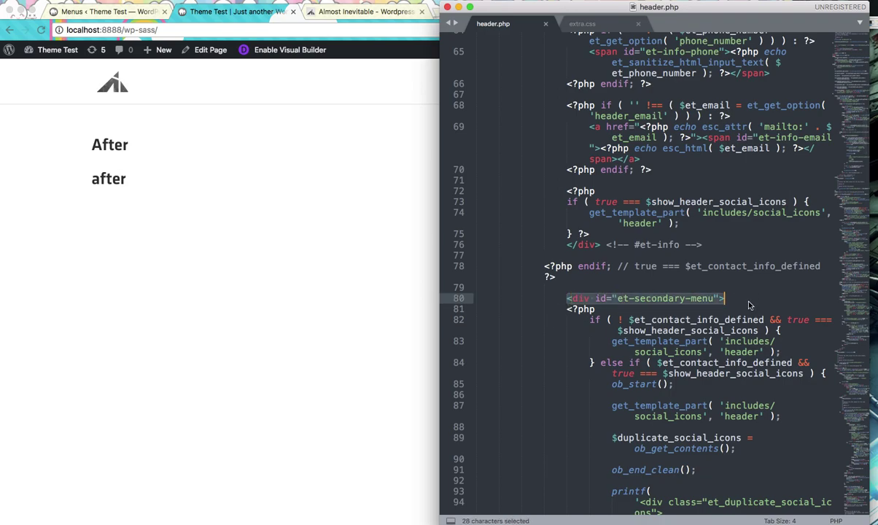
Cut the et-secondary-menu block (lines 80–107) from header.php and scroll down to the top navigation
key(Left)
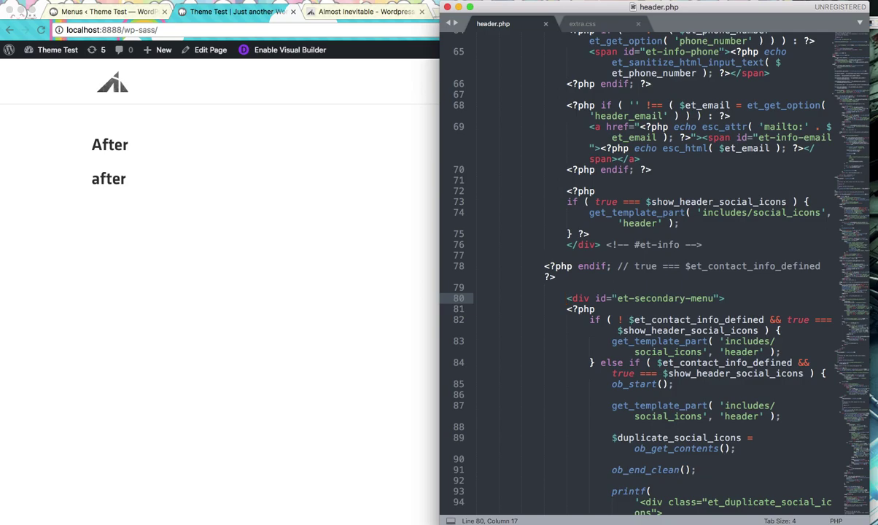
scroll(749, 448, down, 5)
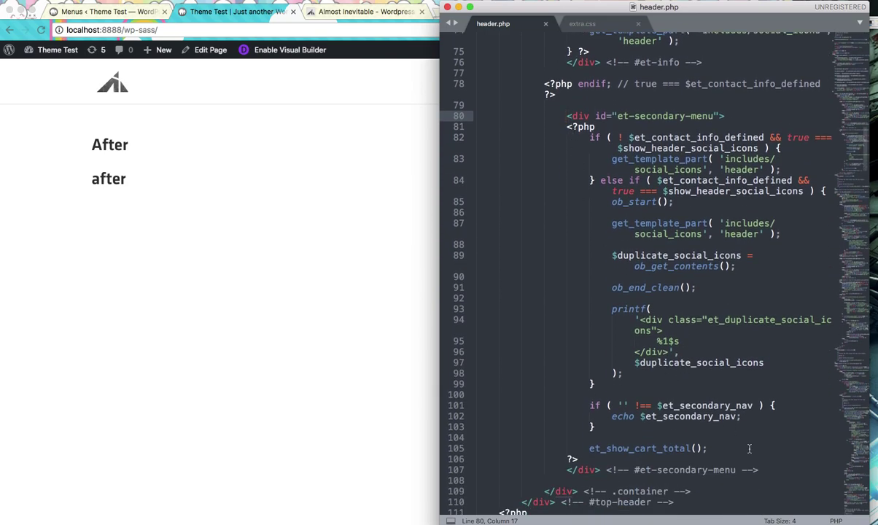
shift+click(762, 471)
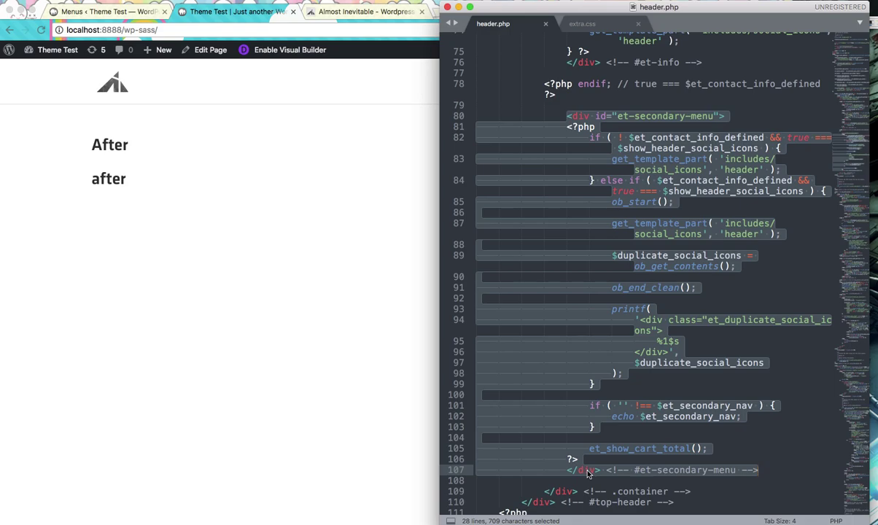
key(super+x)
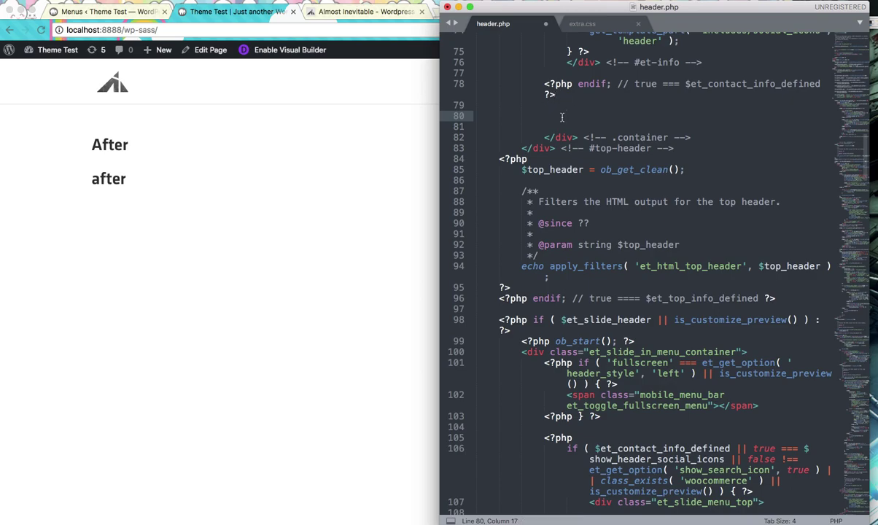
scroll(633, 206, down, 10)
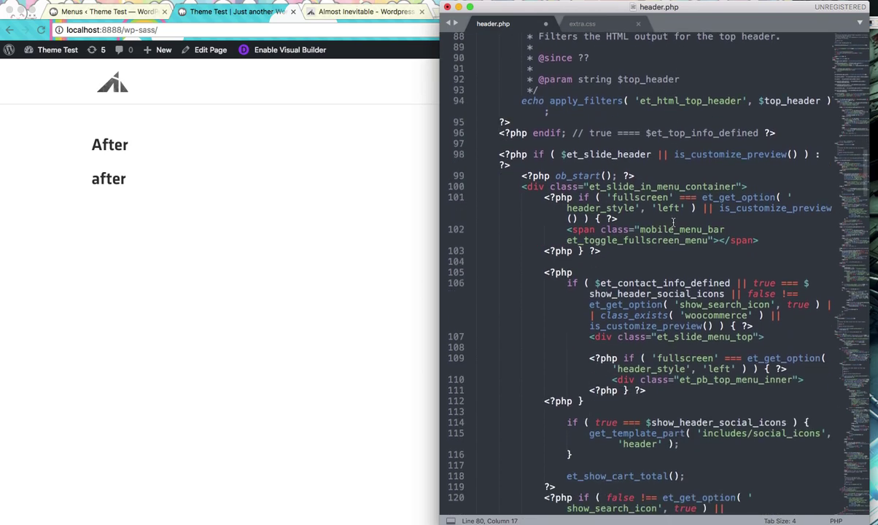
scroll(672, 223, down, 15)
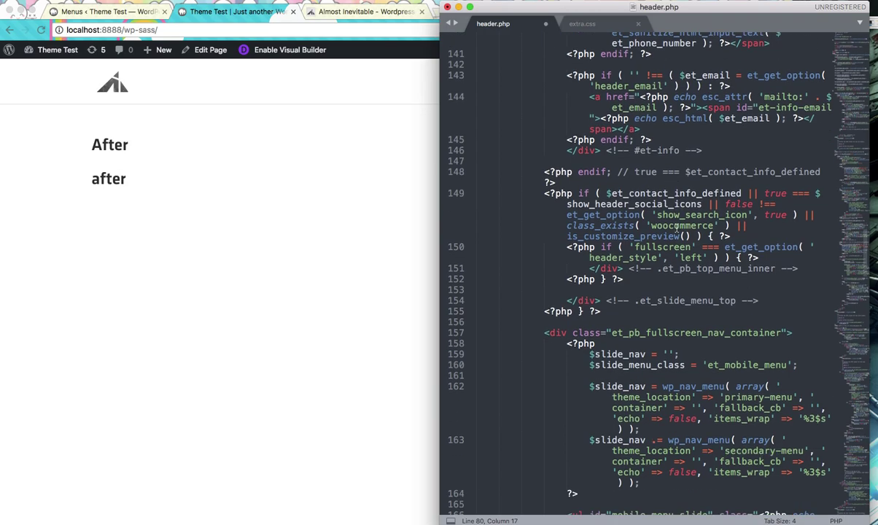
scroll(677, 231, down, 20)
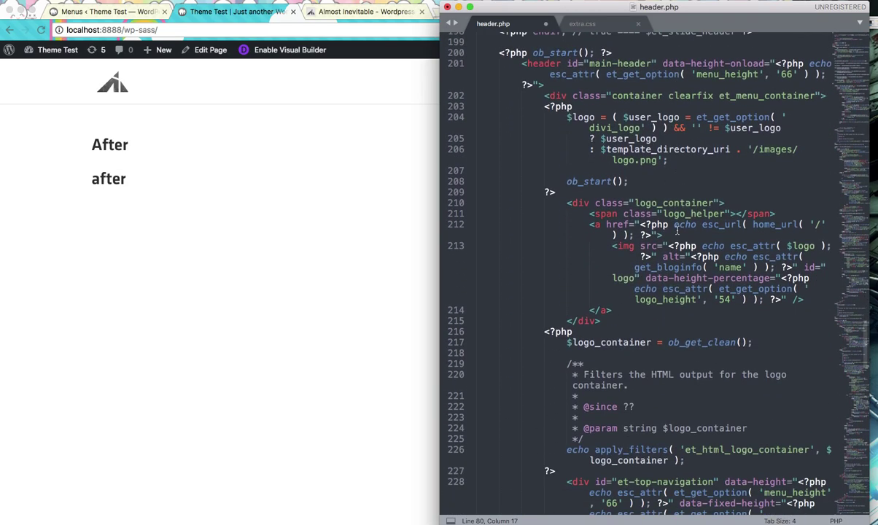
scroll(677, 232, down, 8)
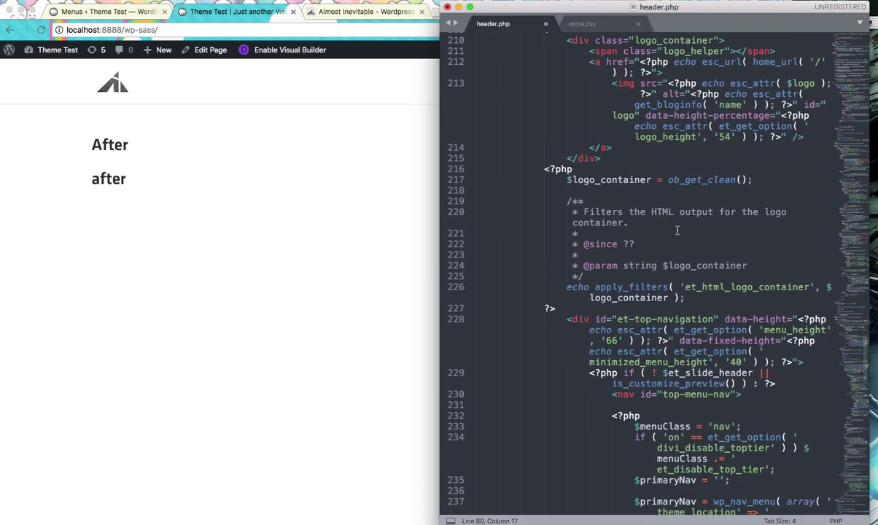
scroll(677, 228, down, 2)
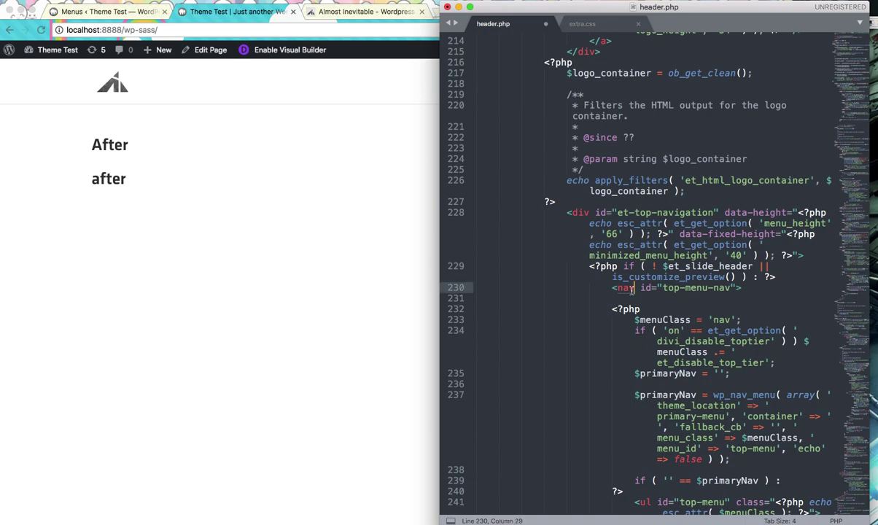
Paste the et-secondary-menu block on a new line 230, just above the top-menu-nav element
drag(612, 288, 785, 292)
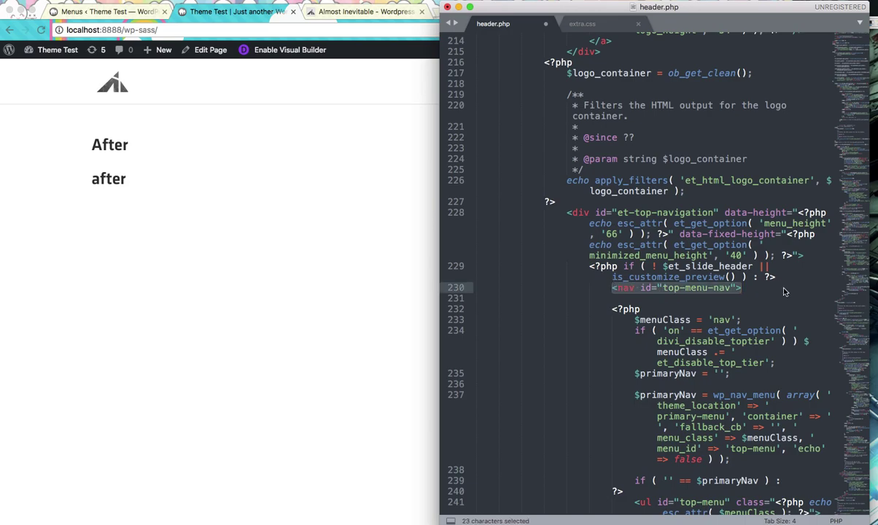
click(775, 267)
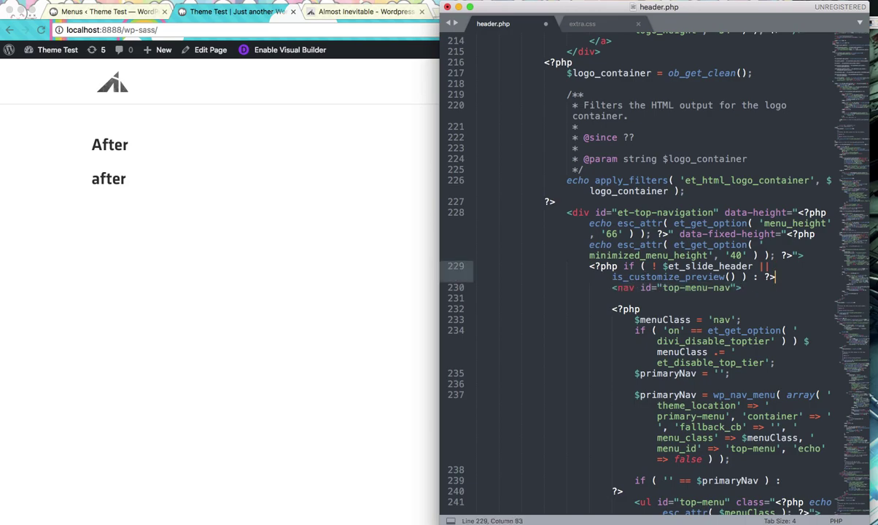
key(Return)
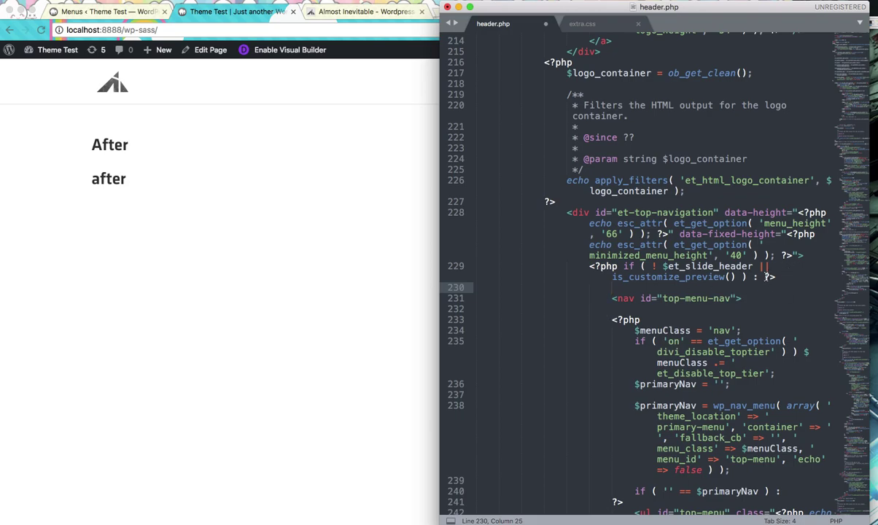
double_click(774, 278)
click(467, 287)
key(super+v)
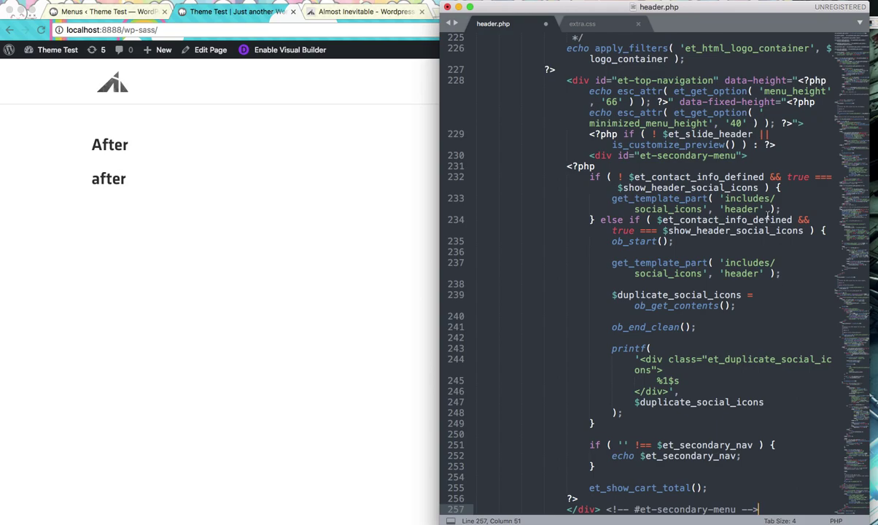
Indent the pasted secondary-menu block one level, review it, and save header.php
shift+click(567, 166)
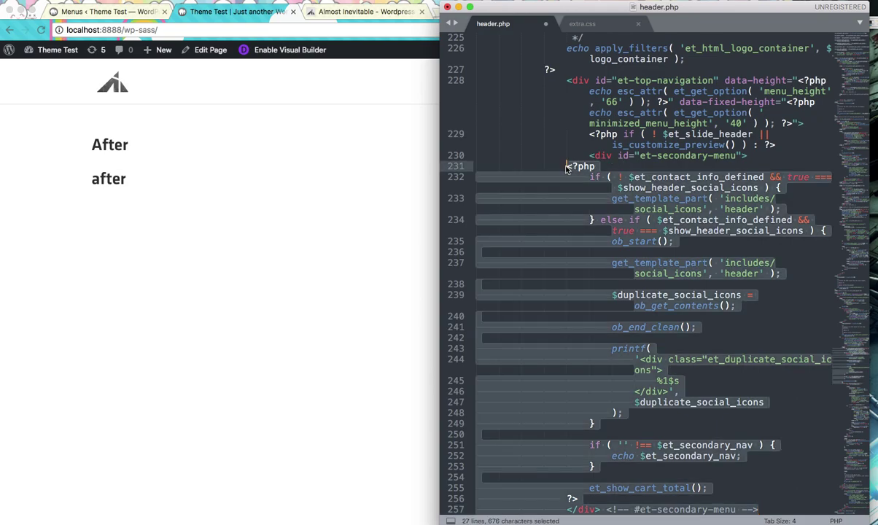
key(Tab)
key(Right)
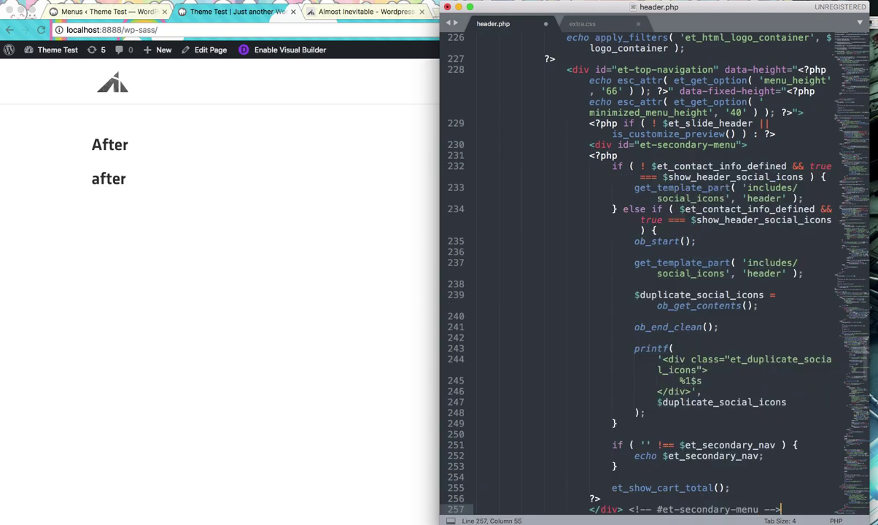
click(590, 145)
scroll(676, 150, down, 3)
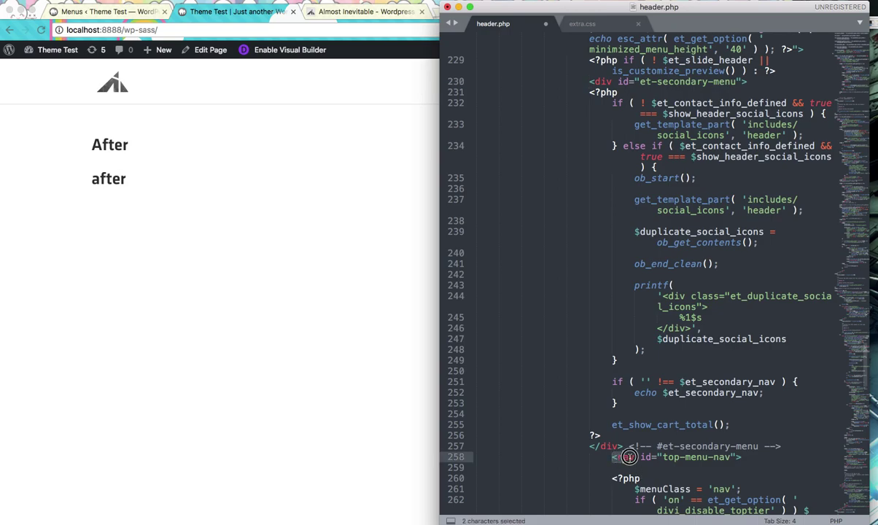
drag(614, 458, 761, 457)
click(767, 460)
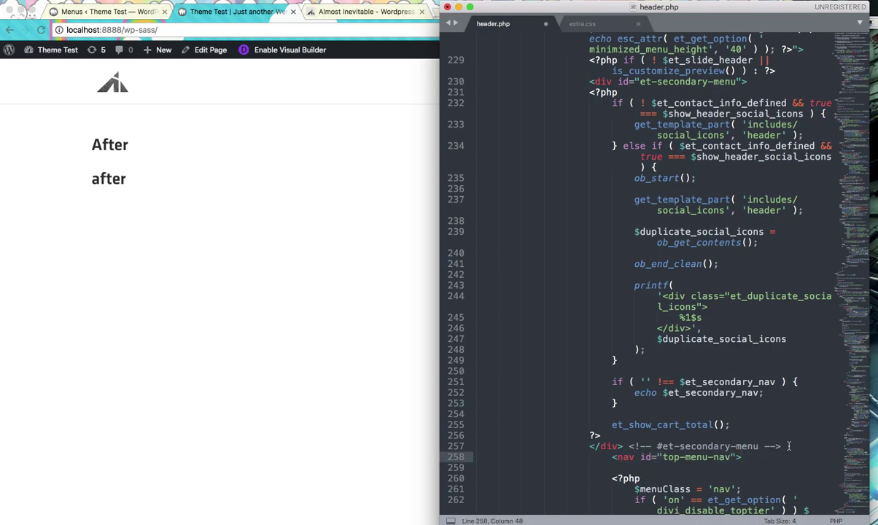
drag(788, 447, 572, 95)
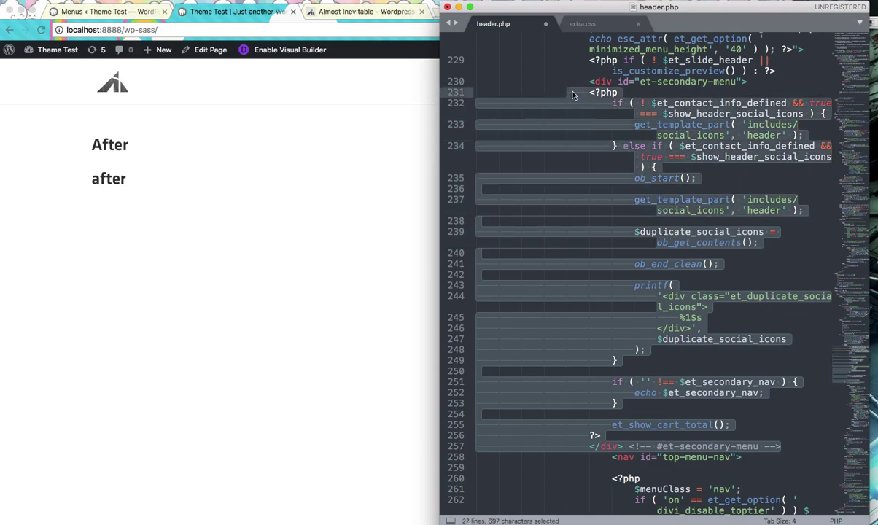
key(super+s)
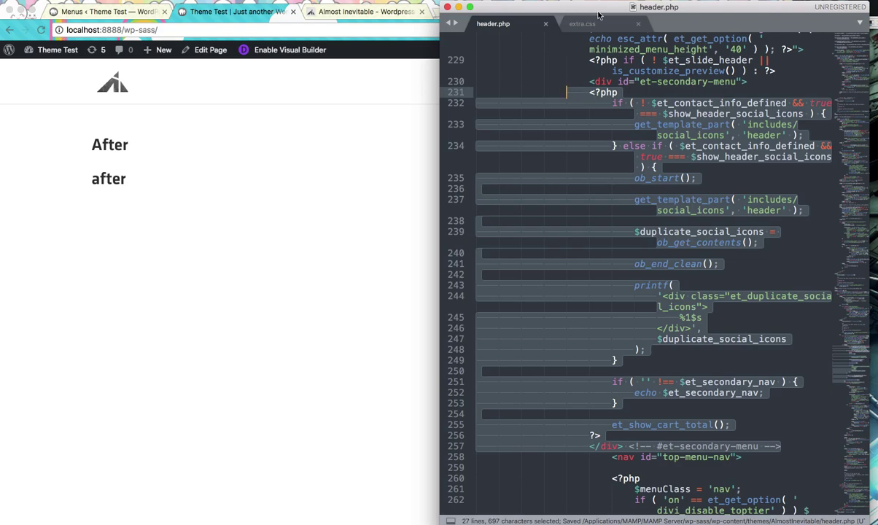
key(Right)
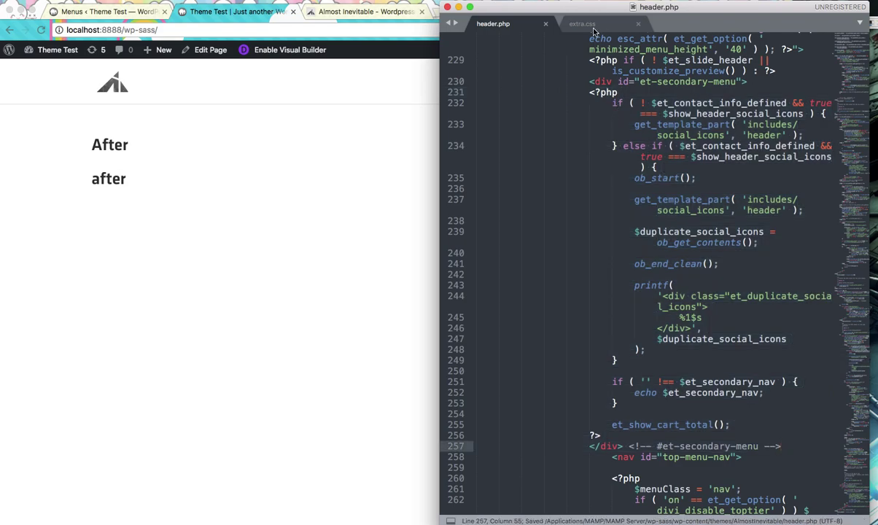
click(562, 27)
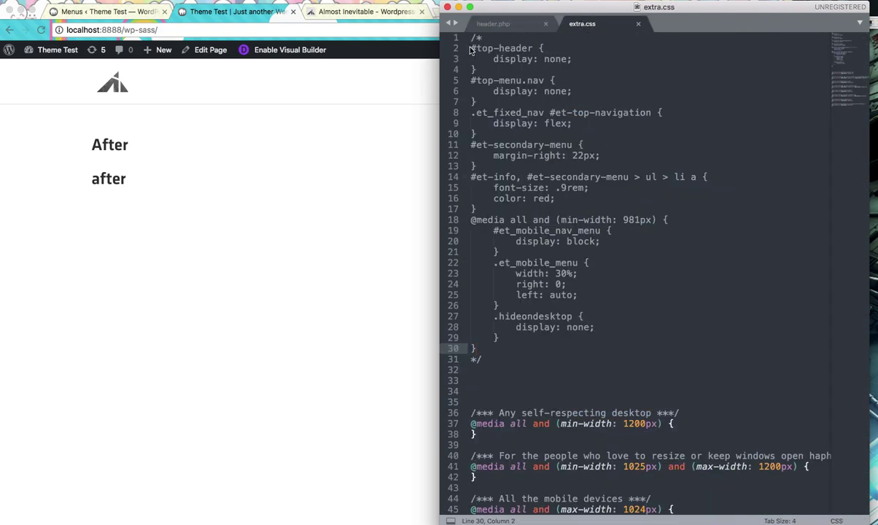
Uncomment the extra.css header rules by dragging lines 2–30 below the closing */
drag(471, 48, 541, 346)
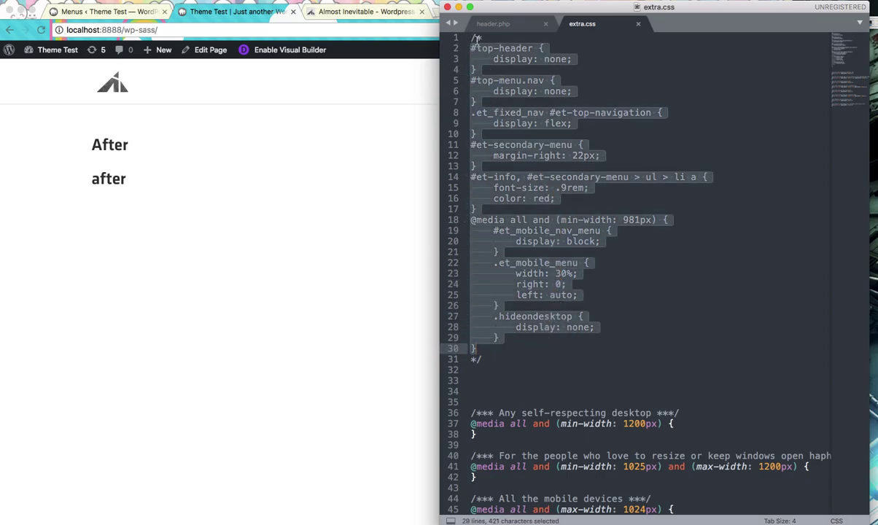
drag(489, 326, 487, 379)
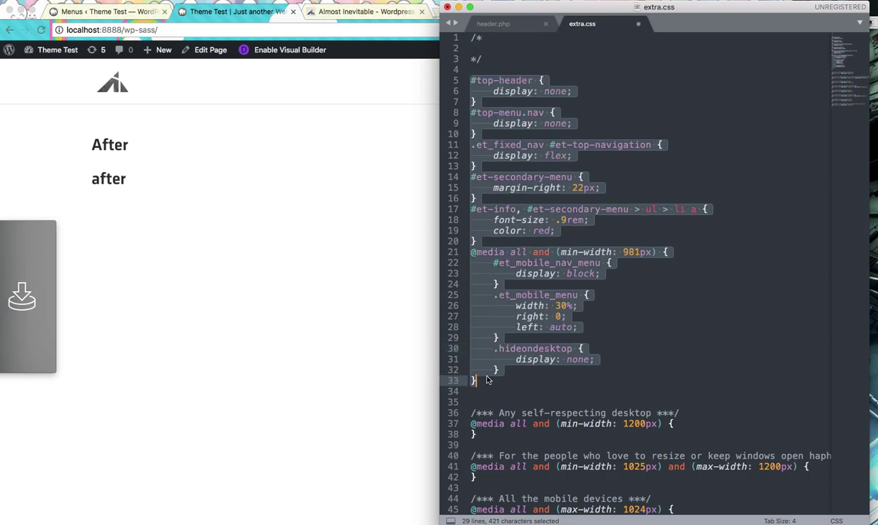
click(589, 374)
key(Down)
key(Home)
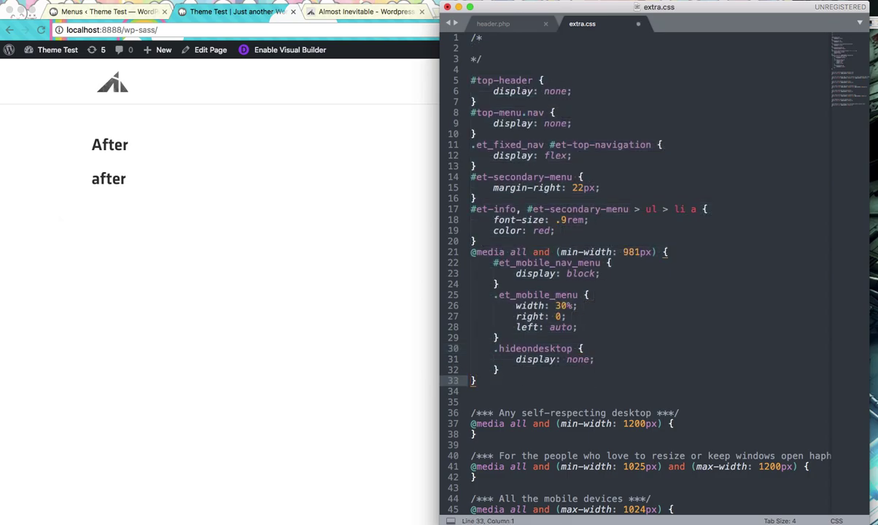
click(392, 254)
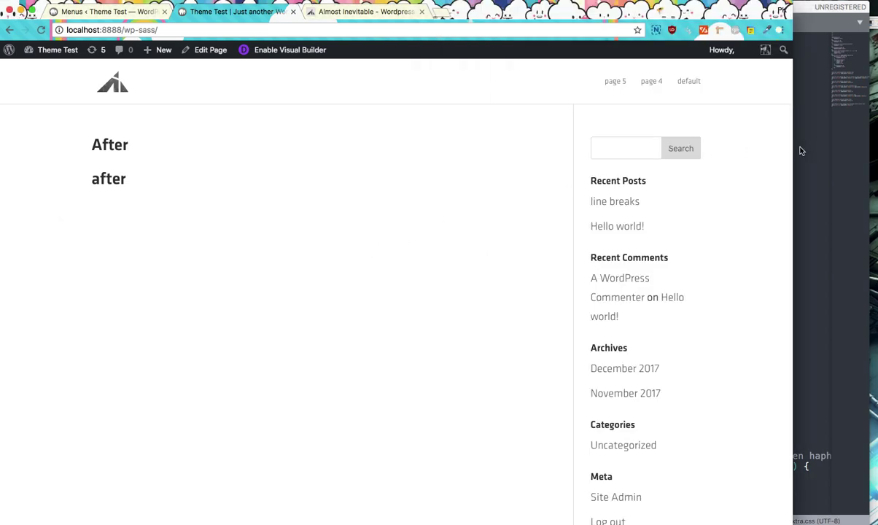
click(135, 15)
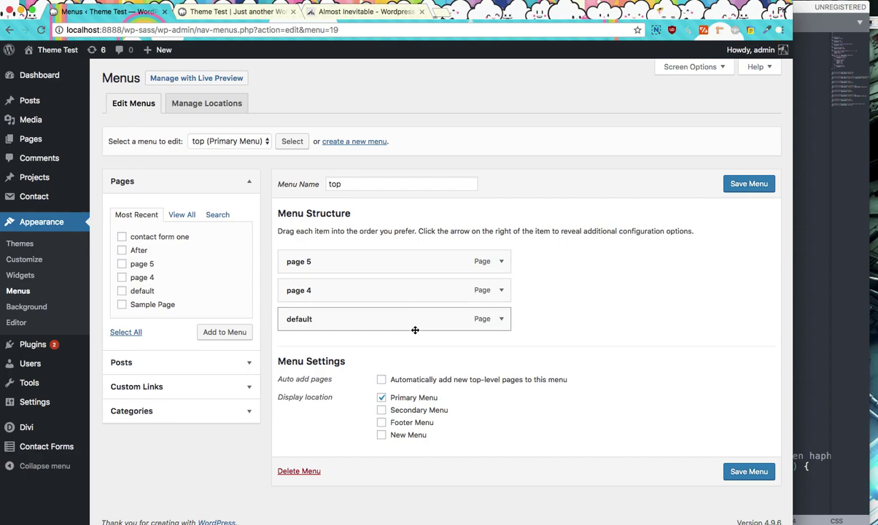
Assign the 'default' menu to the Secondary Menu location, save it, and reload the front end
click(235, 140)
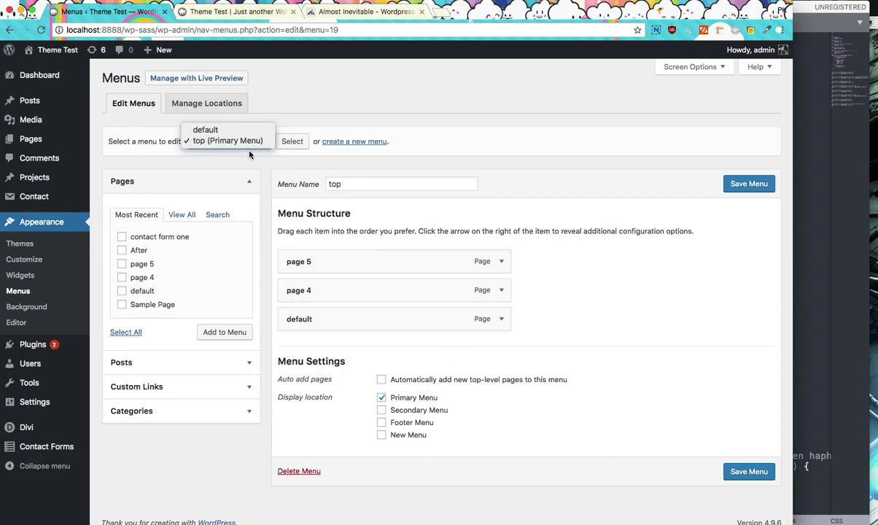
click(218, 129)
click(293, 143)
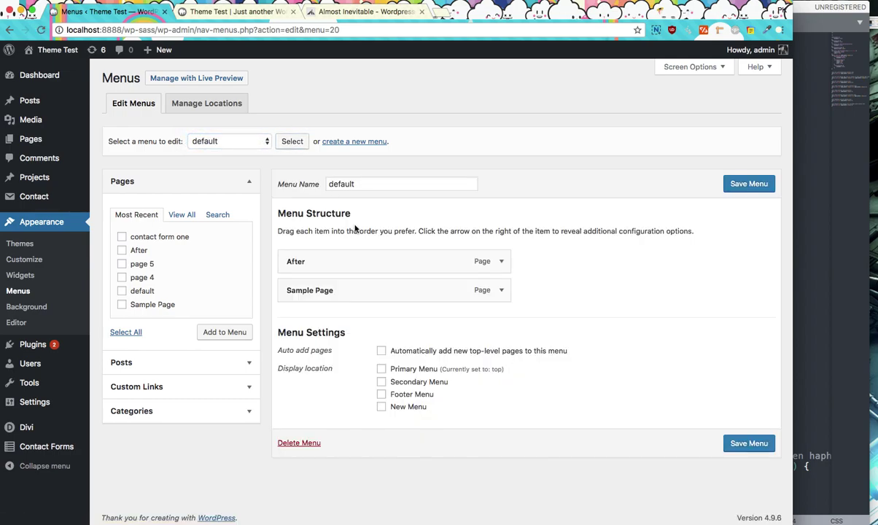
click(381, 381)
click(753, 441)
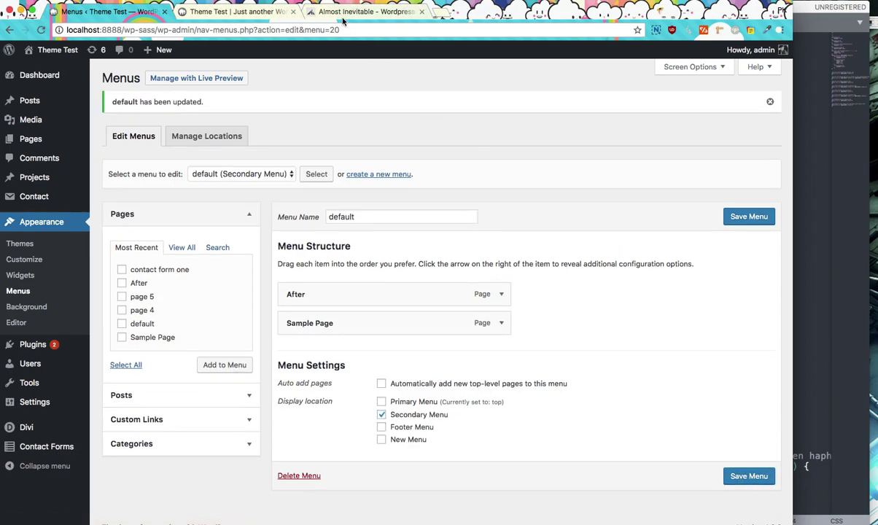
click(268, 20)
key(super+r)
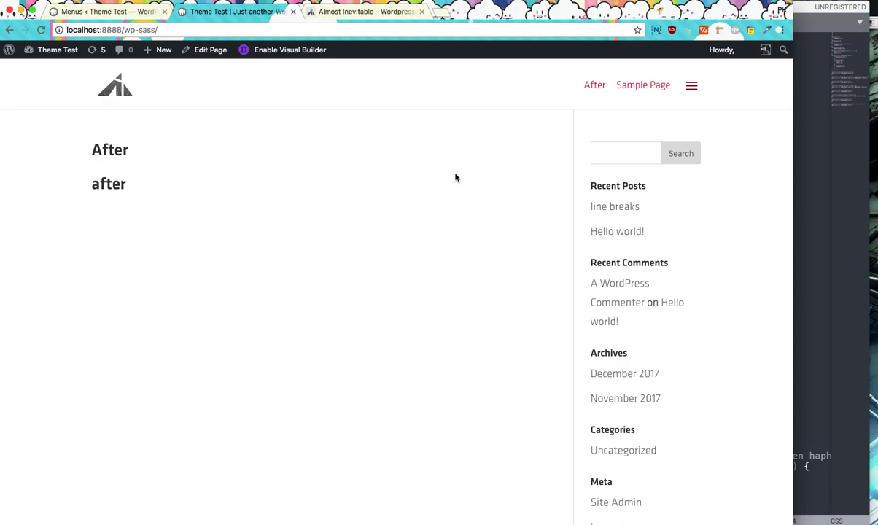
Preview the hamburger dropdown items on the front end, then bring extra.css forward in Sublime Text
click(693, 86)
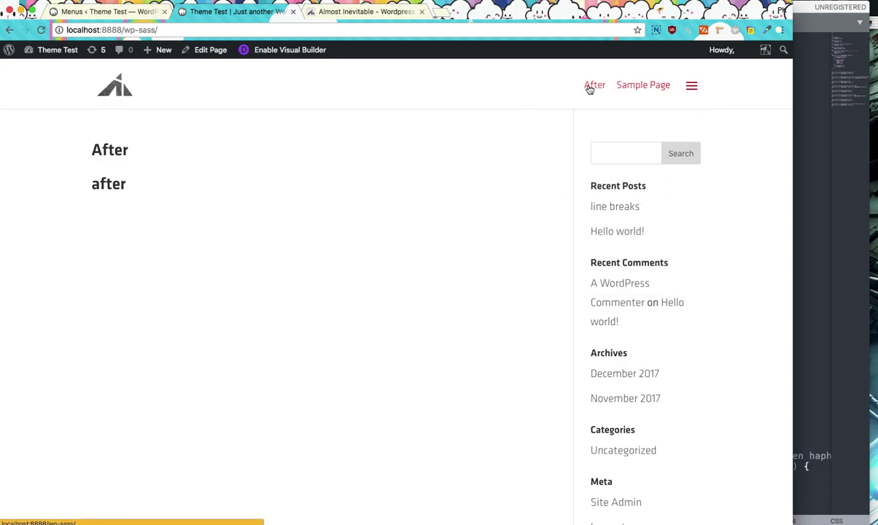
click(806, 160)
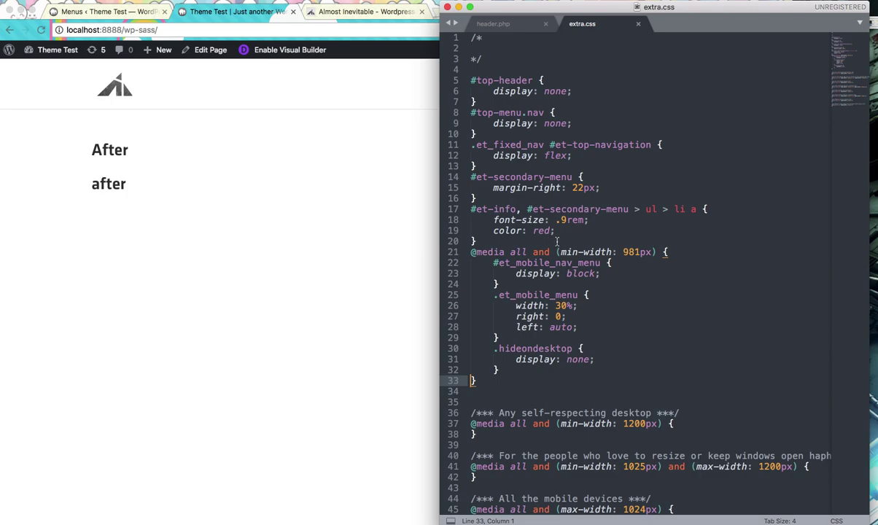
Delete the 'color: red;' declaration from the secondary menu link rule
drag(533, 231, 562, 230)
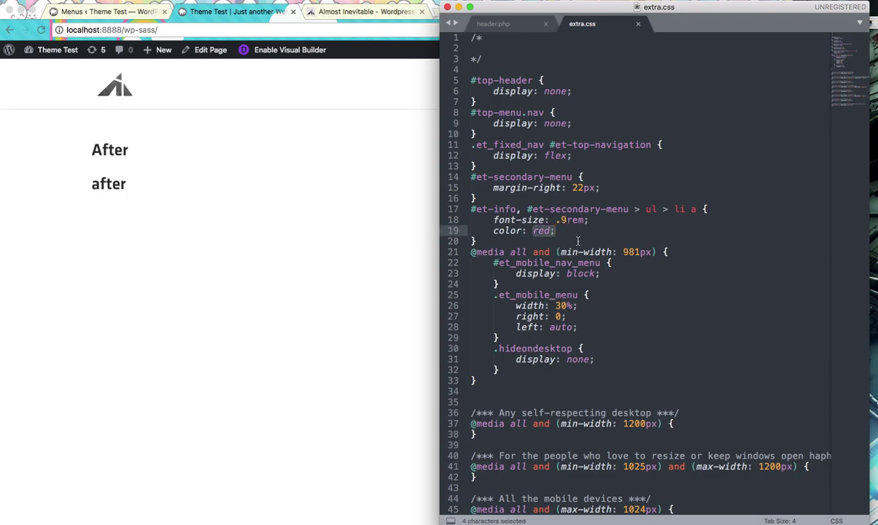
key(super+shift+Left)
key(BackSpace)
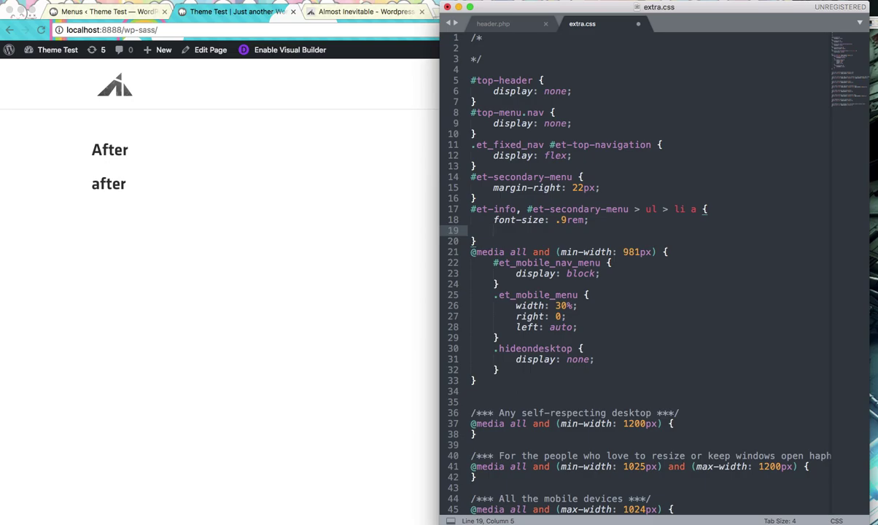
click(362, 230)
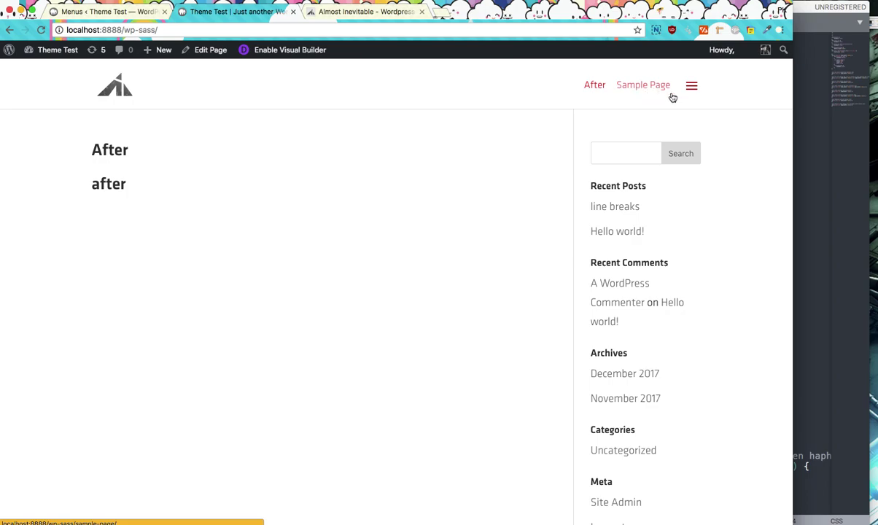
click(817, 151)
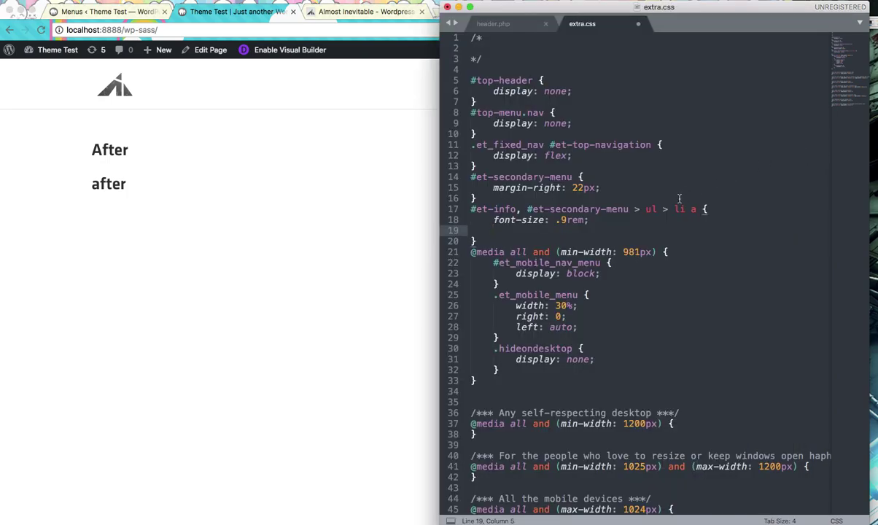
Set the links to color #444 and font size 18px instead of .9rem, save, and reload the site
text(colo)
key(Escape)
text(r)
key(Return)
text(#444;)
drag(556, 219, 581, 218)
text(18)
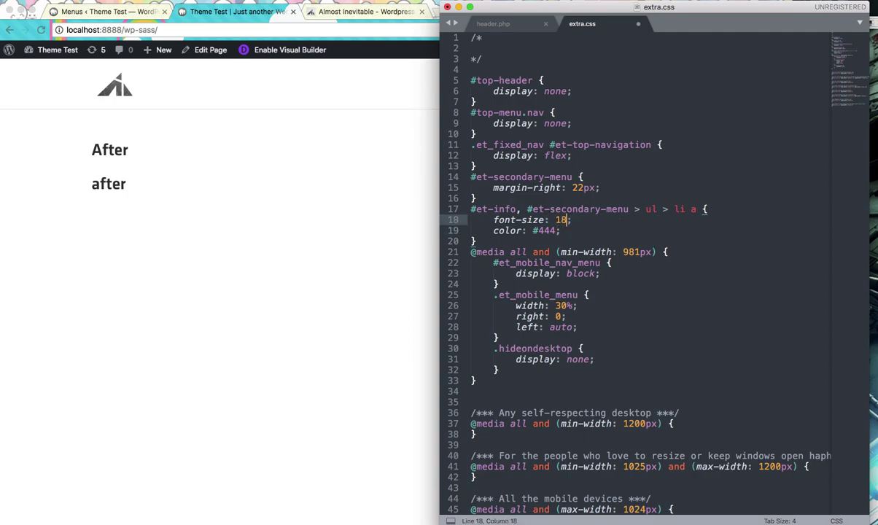
text(px)
key(super+s)
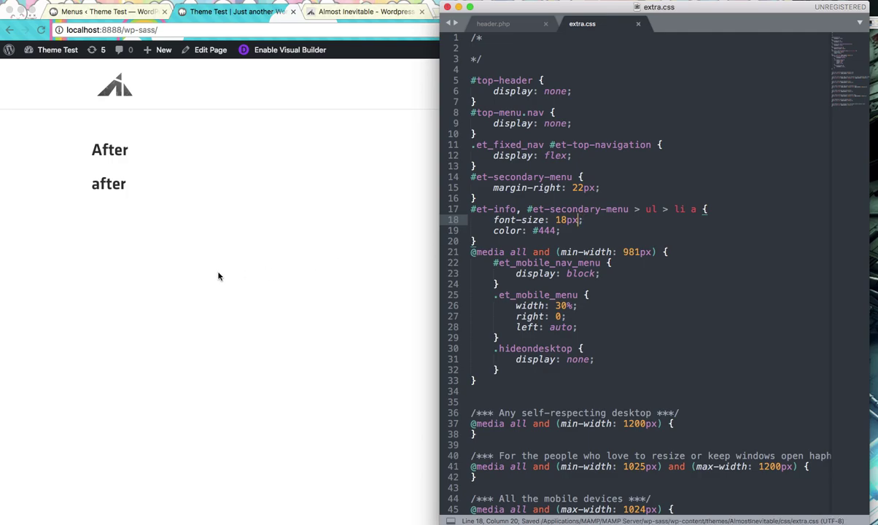
click(405, 248)
key(super+r)
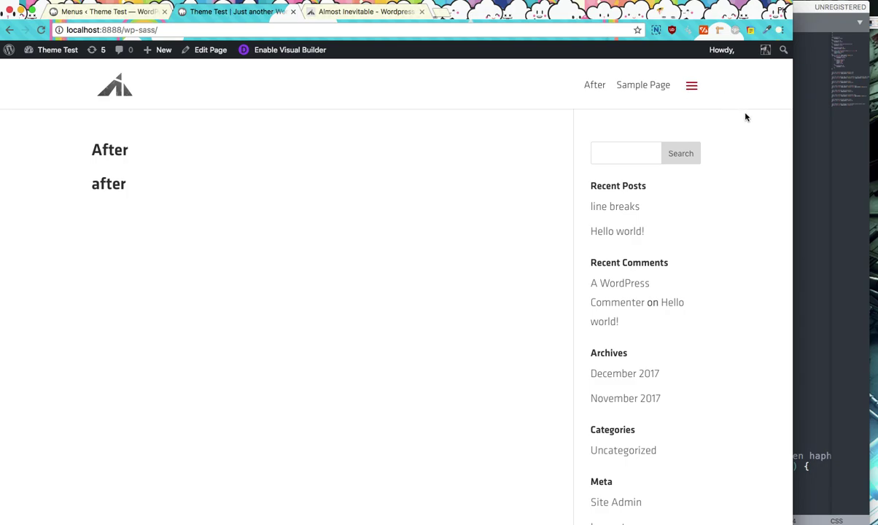
Toggle the test site's dropdown, then scroll through the Almost Inevitable site to compare
click(692, 89)
click(691, 91)
click(373, 12)
scroll(159, 249, down, 15)
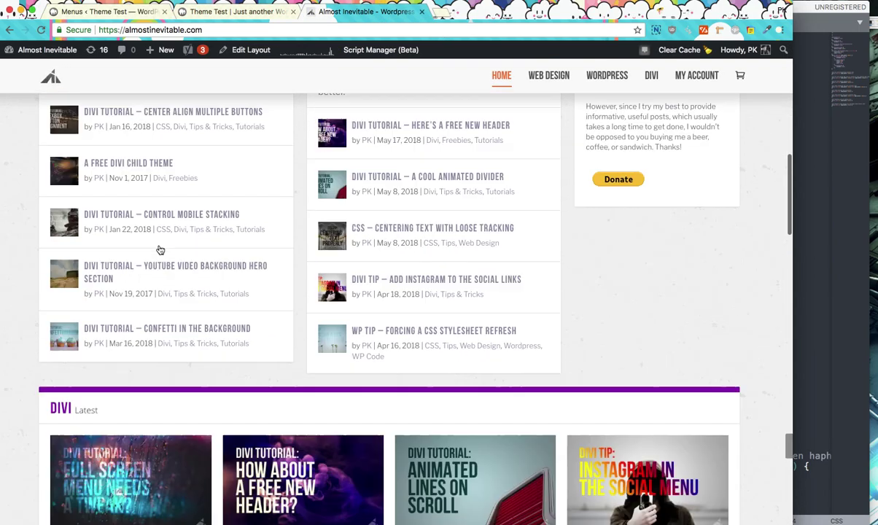
scroll(160, 250, down, 10)
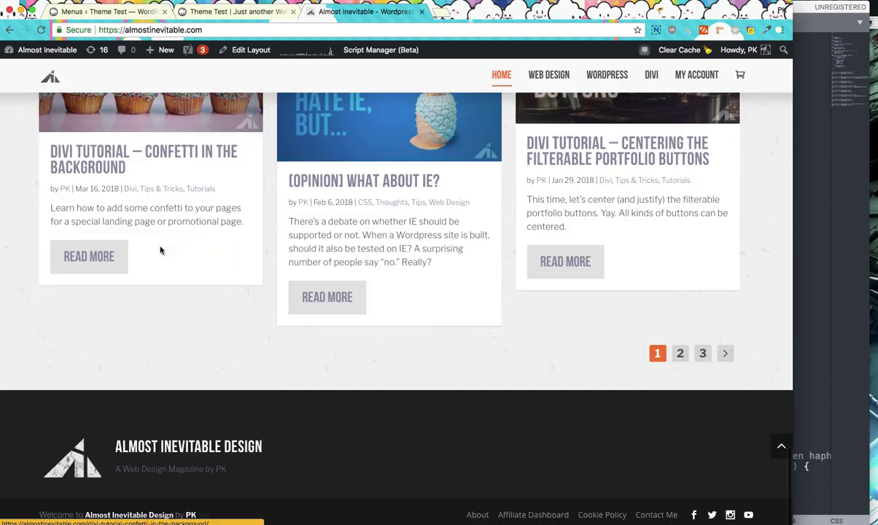
scroll(160, 250, up, 4)
scroll(162, 250, down, 4)
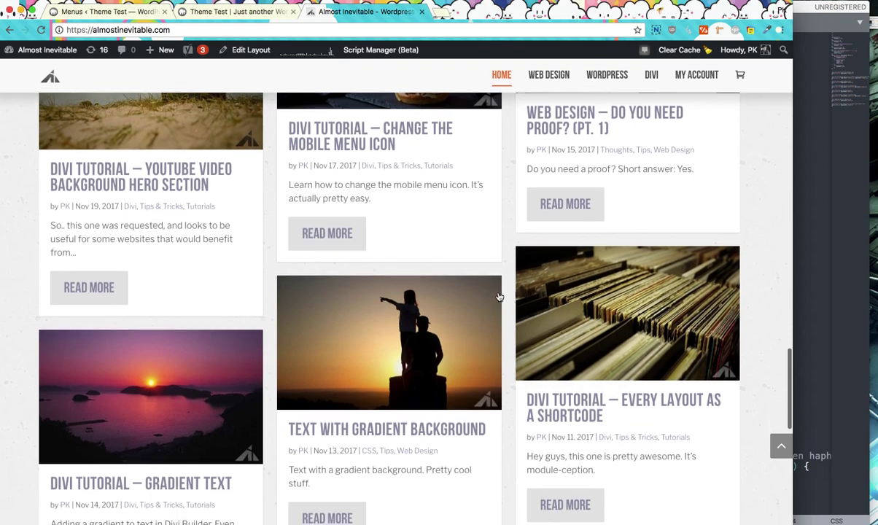
scroll(388, 190, up, 1)
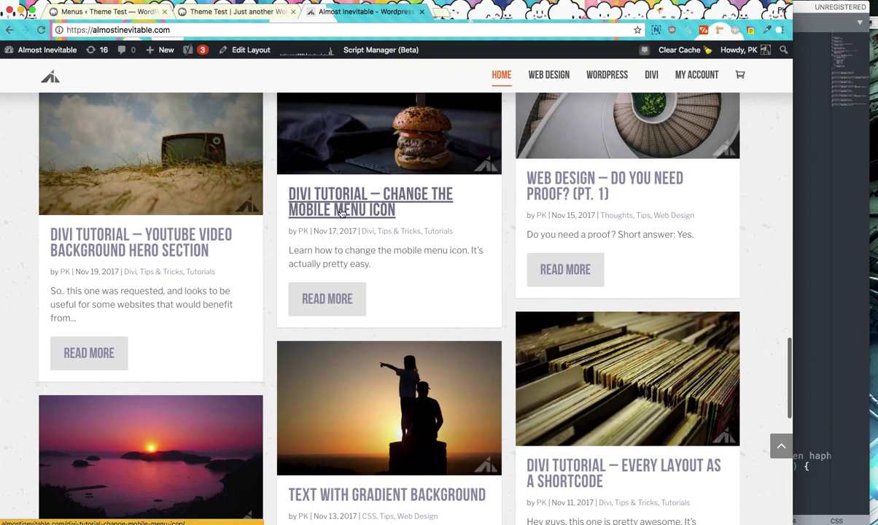
Reopen the Theme Test site's dropdown menu, then go back to extra.css
click(215, 12)
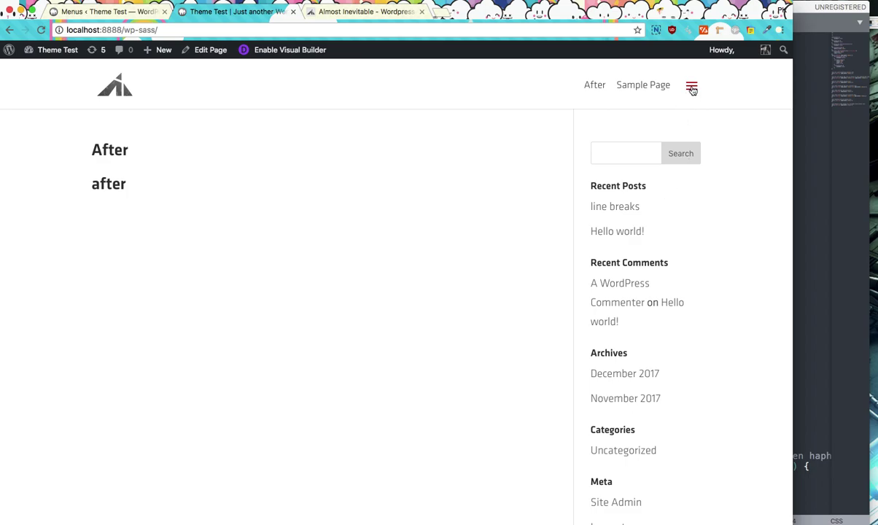
click(692, 86)
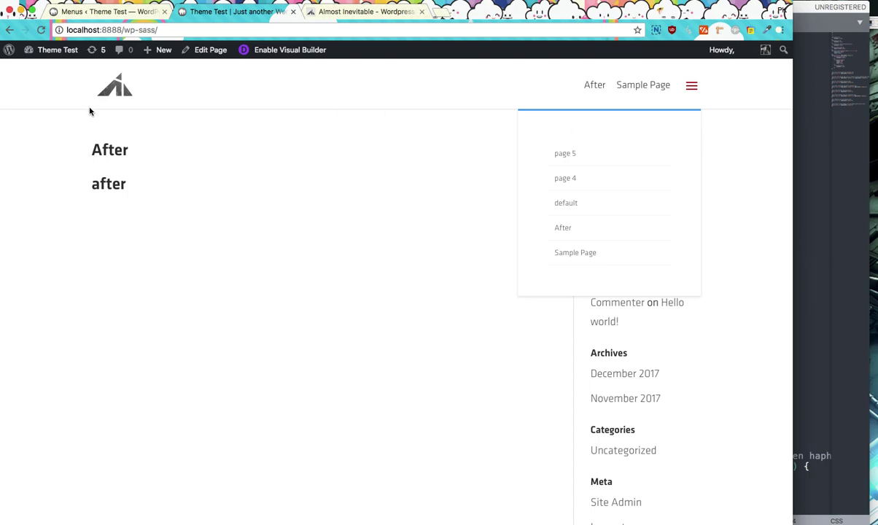
click(802, 219)
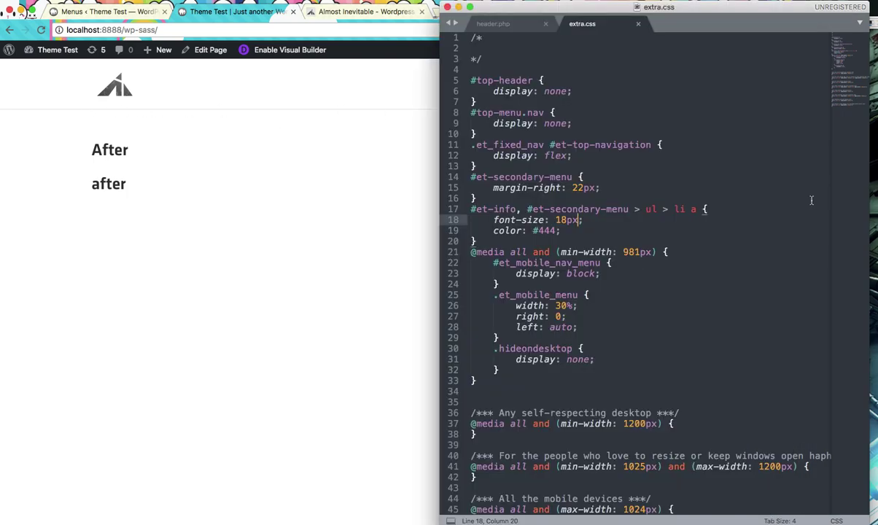
Add 'padding: 20px;' after 'left: auto;' in the 30%-wide .et_mobile_menu rule and save
double_click(564, 306)
key(super+Tab)
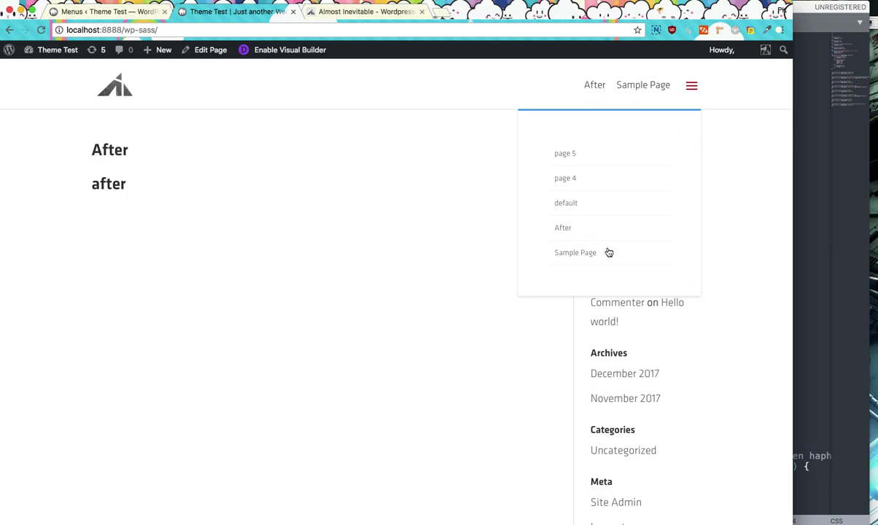
click(802, 245)
click(585, 329)
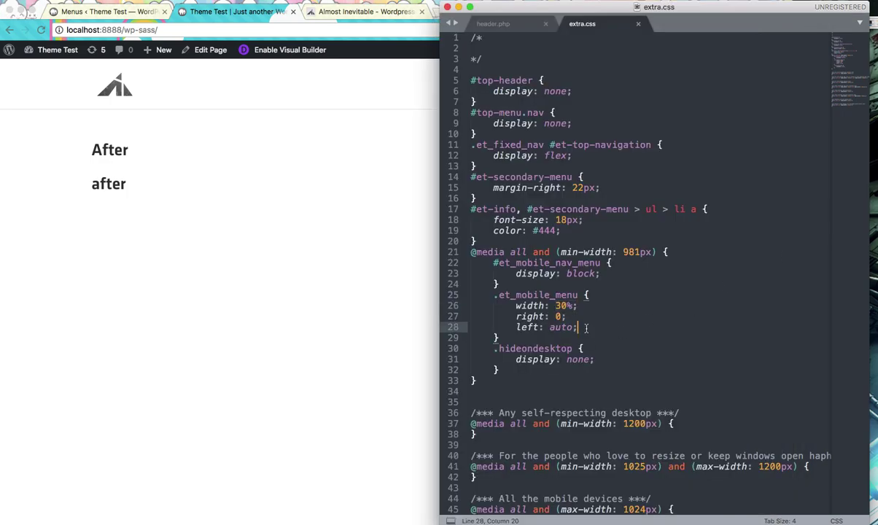
key(Return)
text(pad)
key(Return)
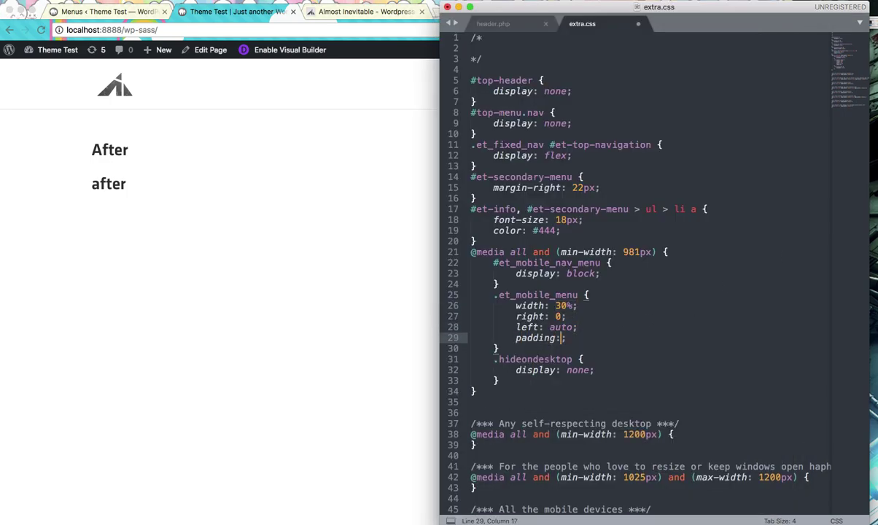
text(20px)
key(super+s)
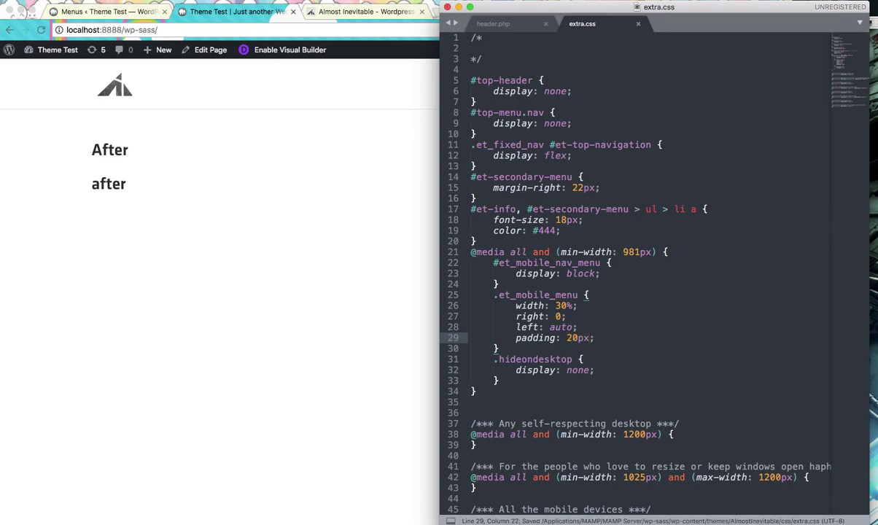
Reload the site and open the dropdown to check the new 20px padding
click(365, 249)
click(568, 150)
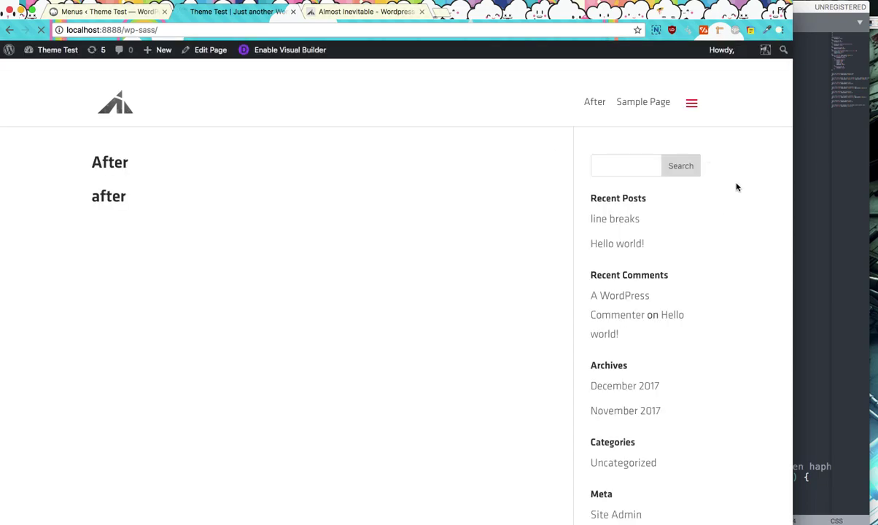
click(691, 85)
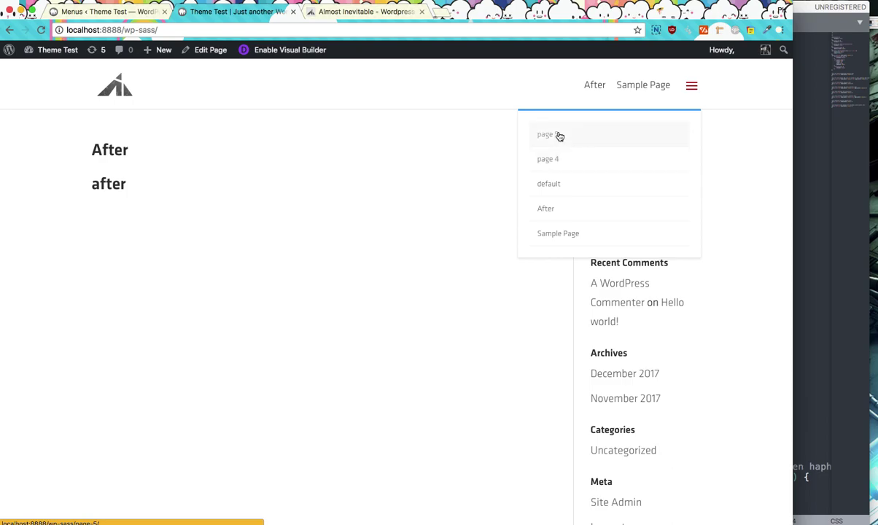
click(106, 12)
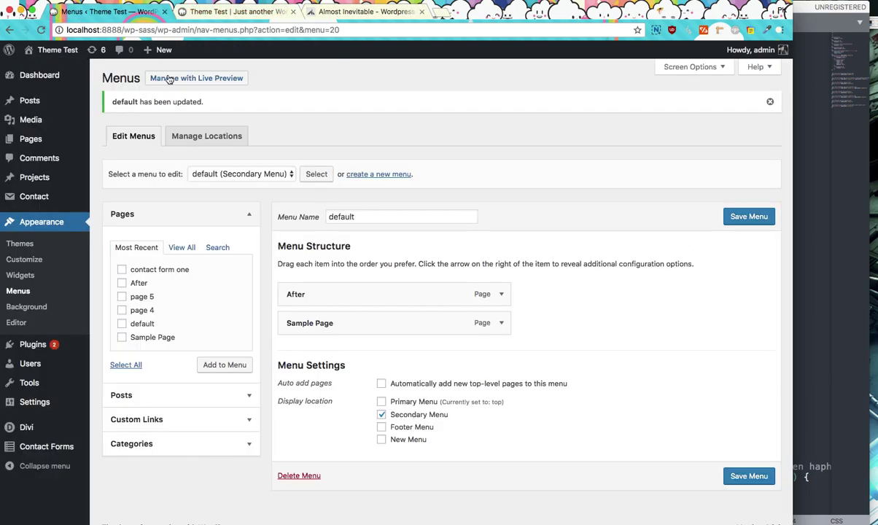
Load the 'top (Primary Menu)' menu in WordPress Menus, then compare it with the site's dropdown
click(244, 173)
click(253, 186)
click(326, 175)
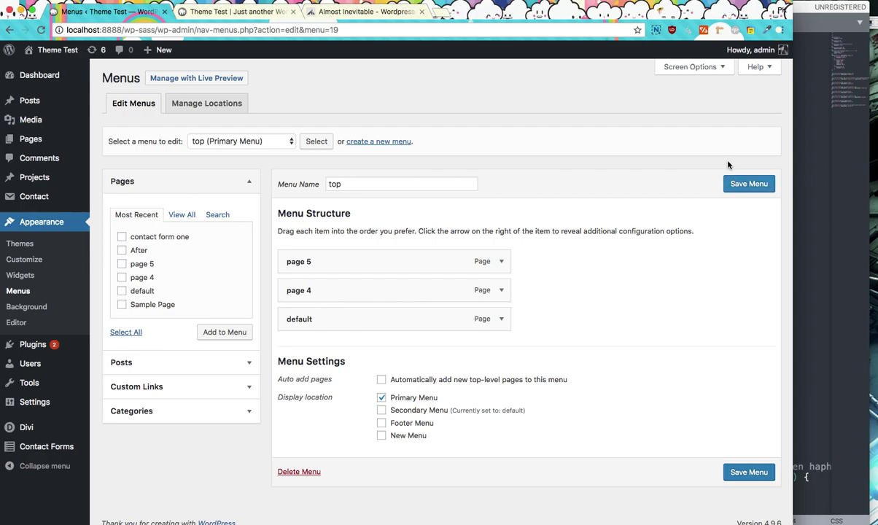
click(278, 10)
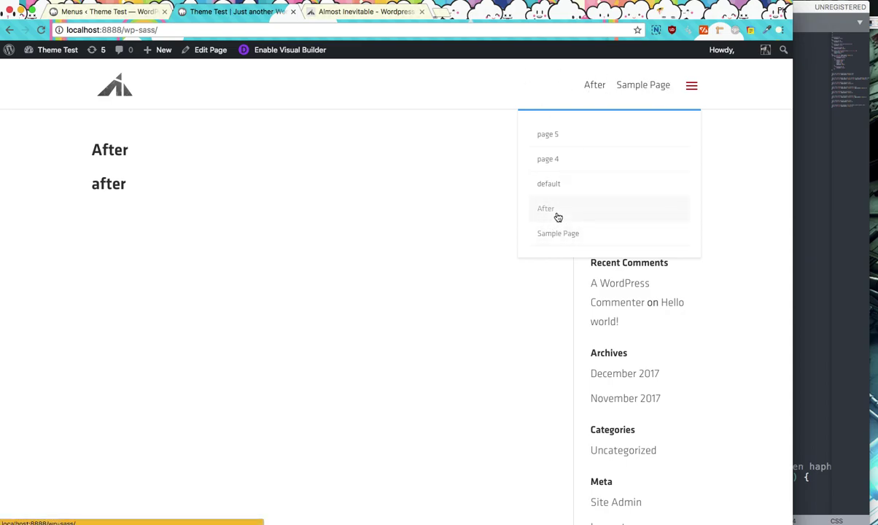
right_click(558, 215)
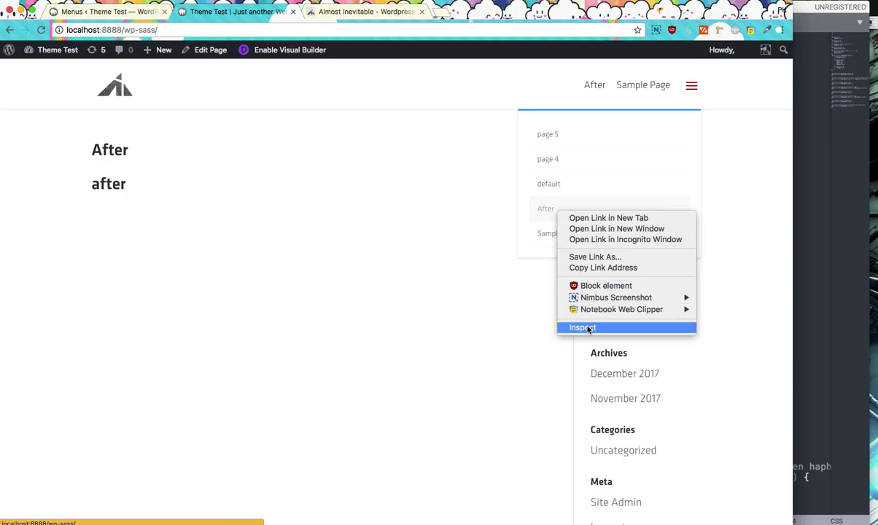
Test the dropdown menu in iPhone device mode, then switch back to desktop width
click(512, 329)
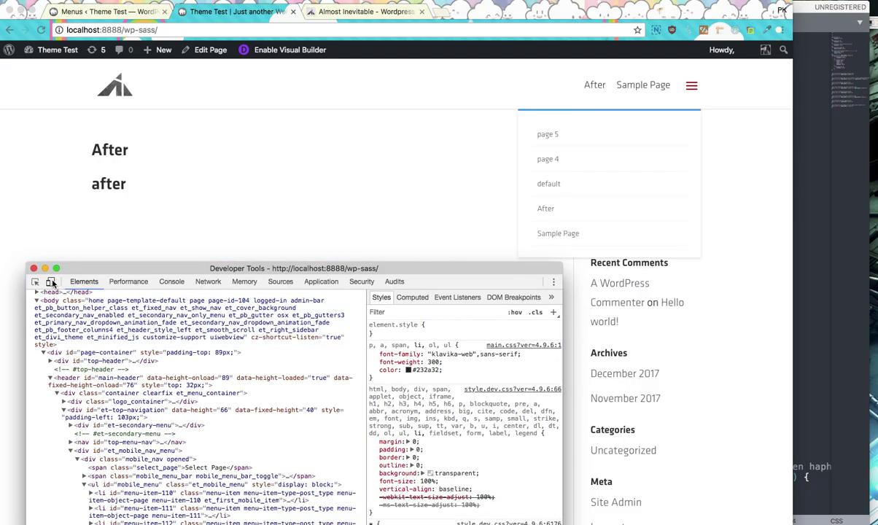
click(51, 282)
click(407, 133)
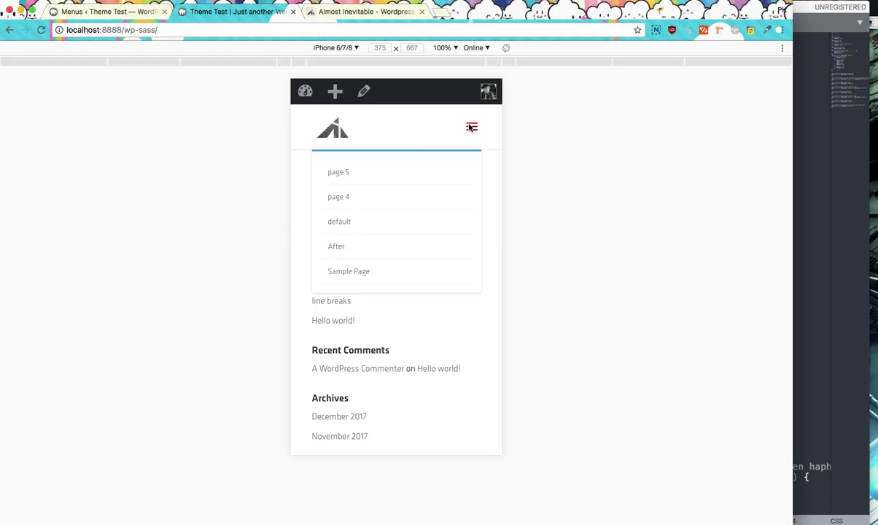
click(471, 127)
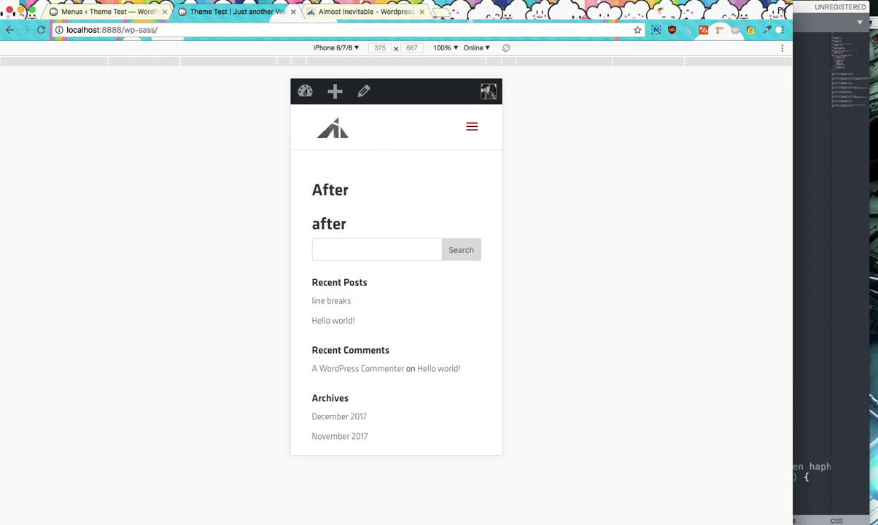
key(super+shift+c)
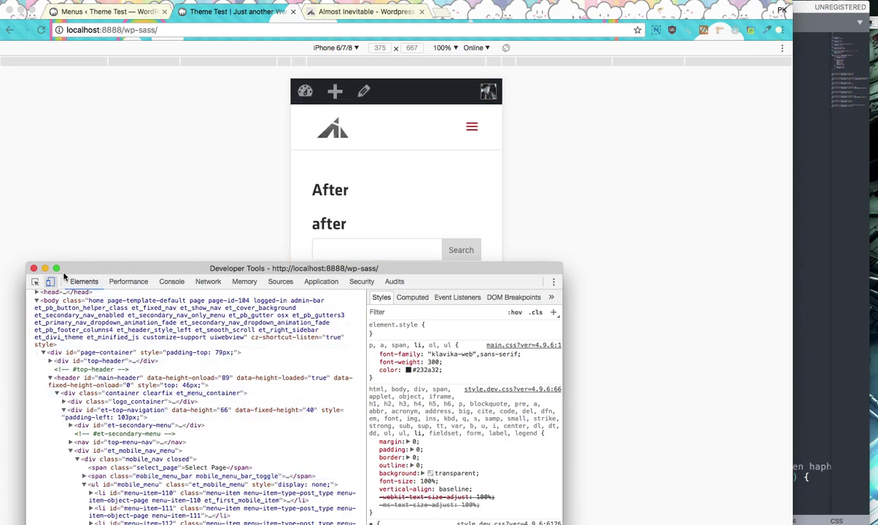
click(472, 128)
click(472, 129)
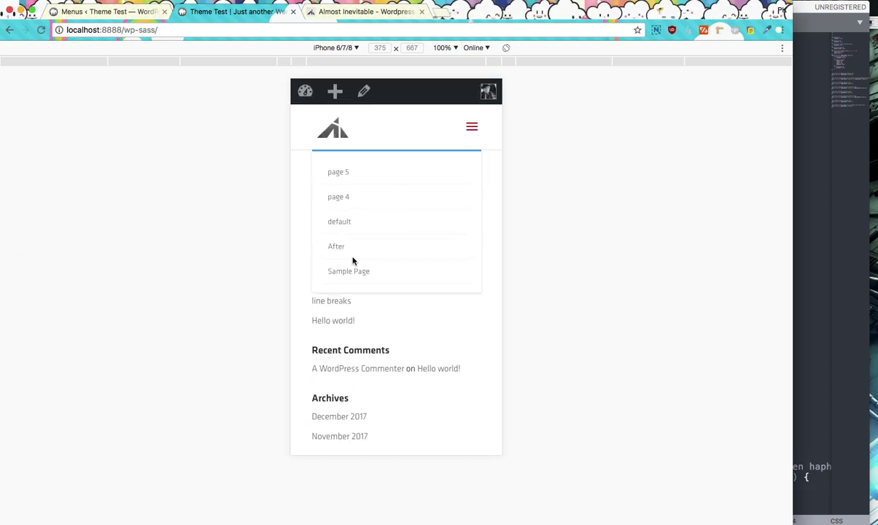
key(super+grave)
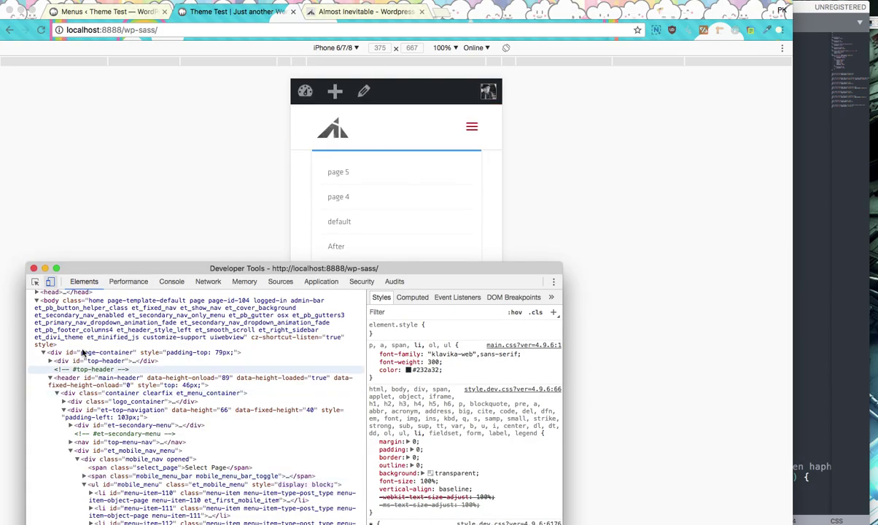
click(49, 282)
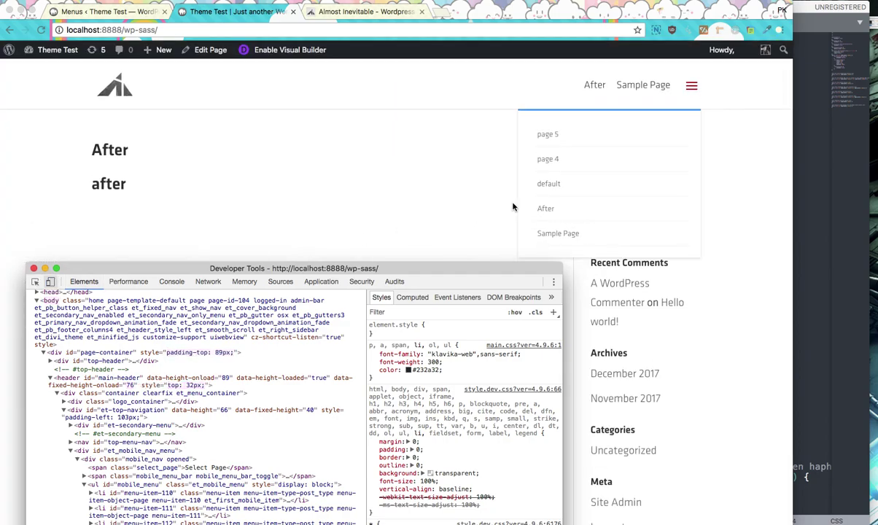
Inspect the dropdown's After item to find its menu-item-118 class
right_click(547, 210)
click(592, 361)
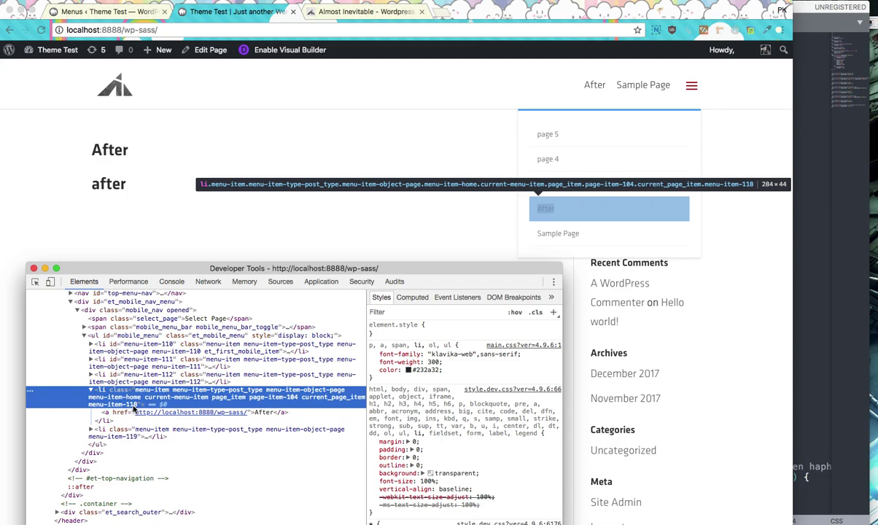
click(806, 359)
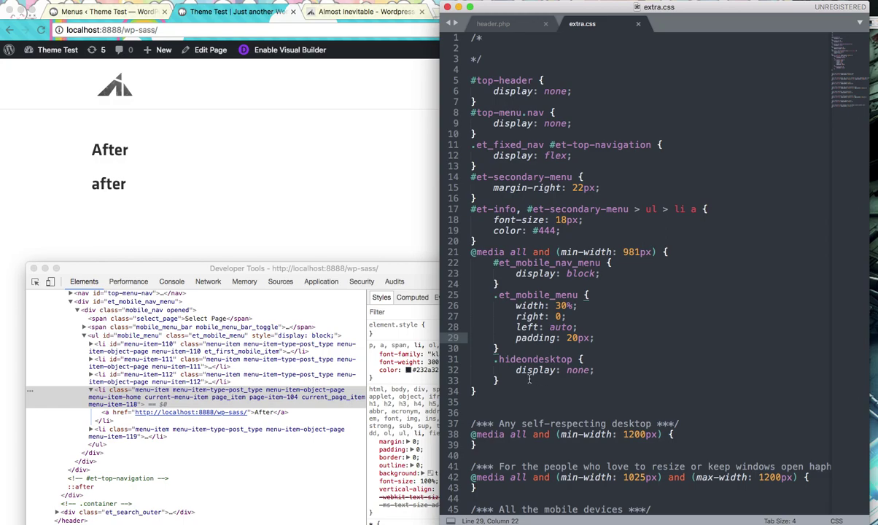
Replace .hideondesktop with .menu-item-118 in the 981px media query rule
drag(497, 359, 572, 357)
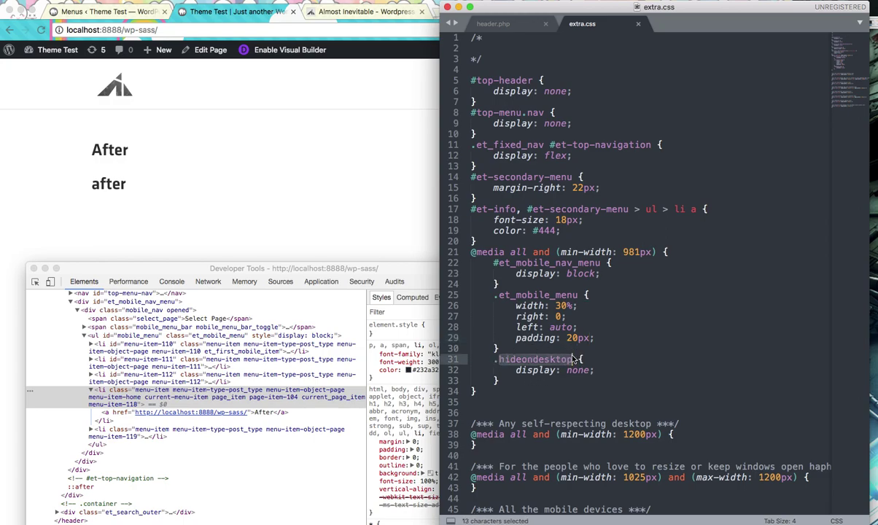
key(BackSpace)
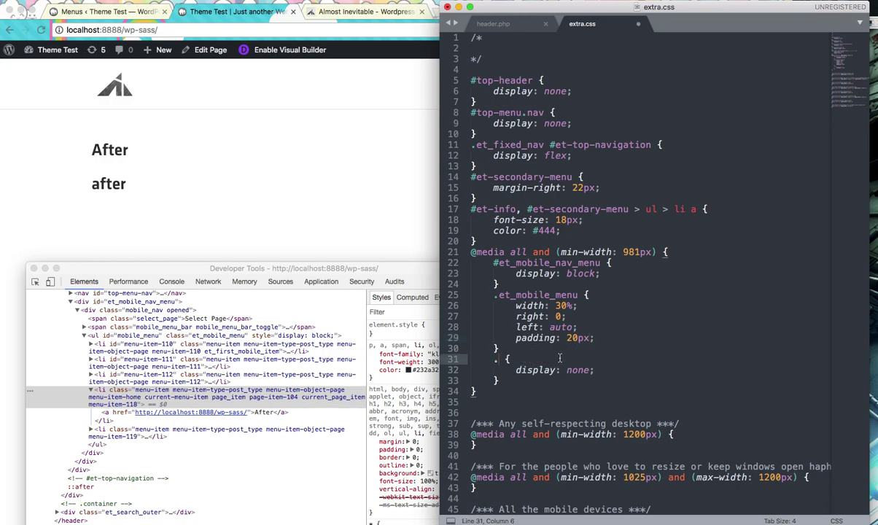
key(super+z)
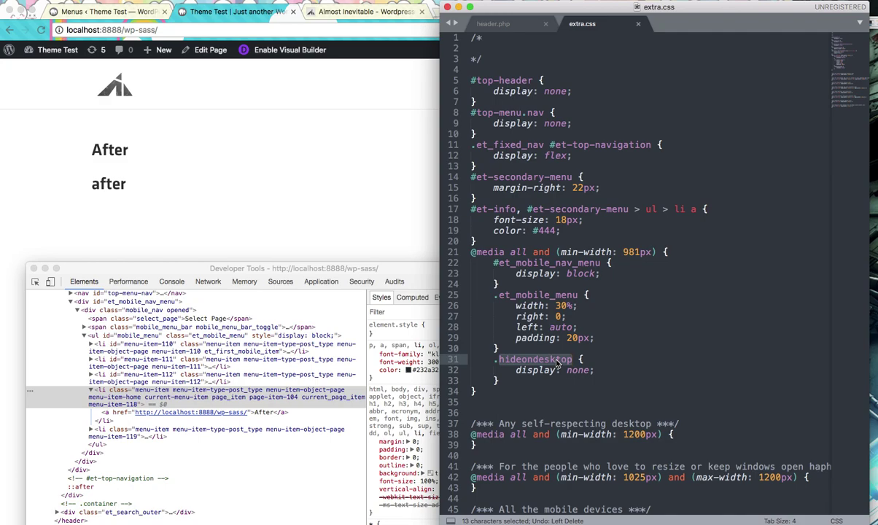
key(BackSpace)
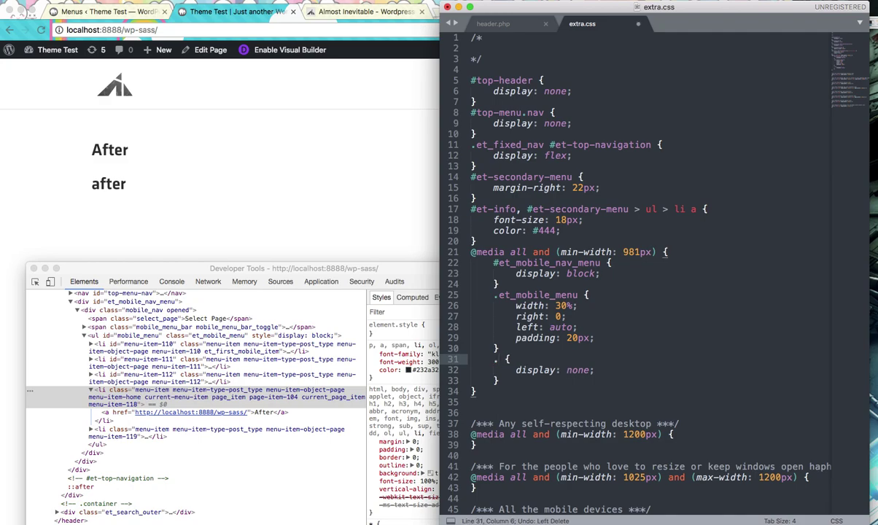
text(menu-item-)
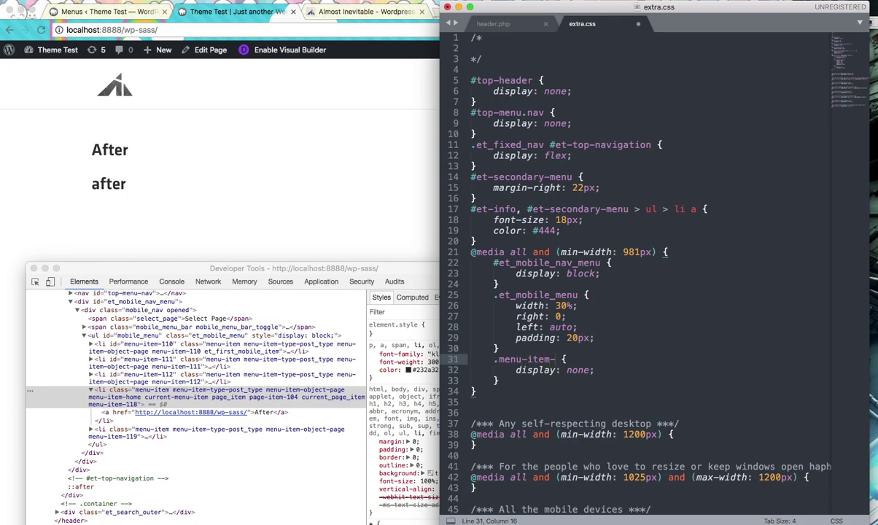
text(119)
key(BackSpace)
text(8)
text(, \)
Add .menu-item-119 as a second selector on its own line and save extra.css
key(Return)
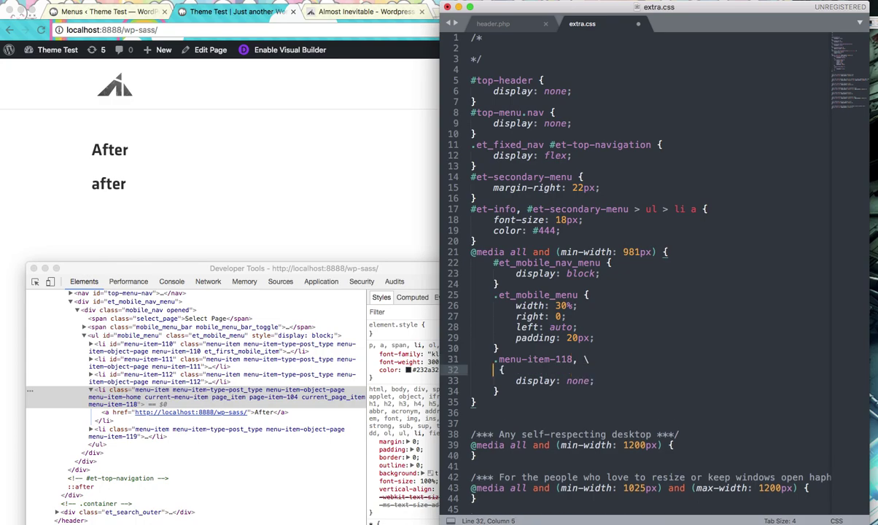
key(Up)
key(End)
key(BackSpace)
key(BackSpace)
key(Down)
text(.menu-tem)
key(BackSpace)
key(BackSpace)
key(BackSpace)
text(item-119)
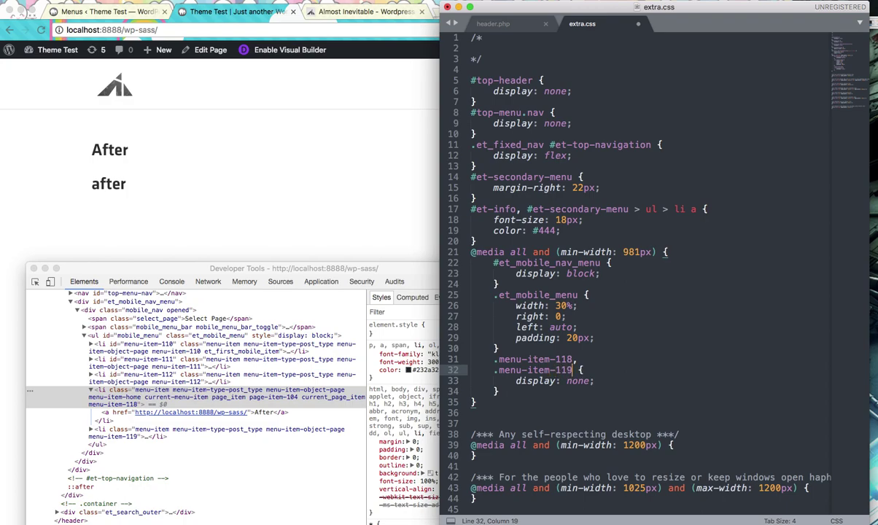
key(super+s)
Reload the site and confirm the desktop dropdown lists only page 5, page 4 and default
click(412, 273)
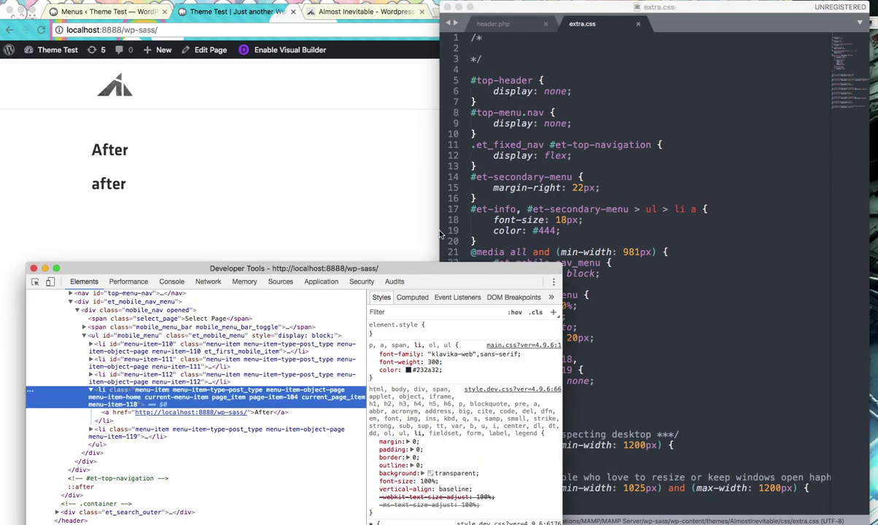
click(368, 218)
click(425, 269)
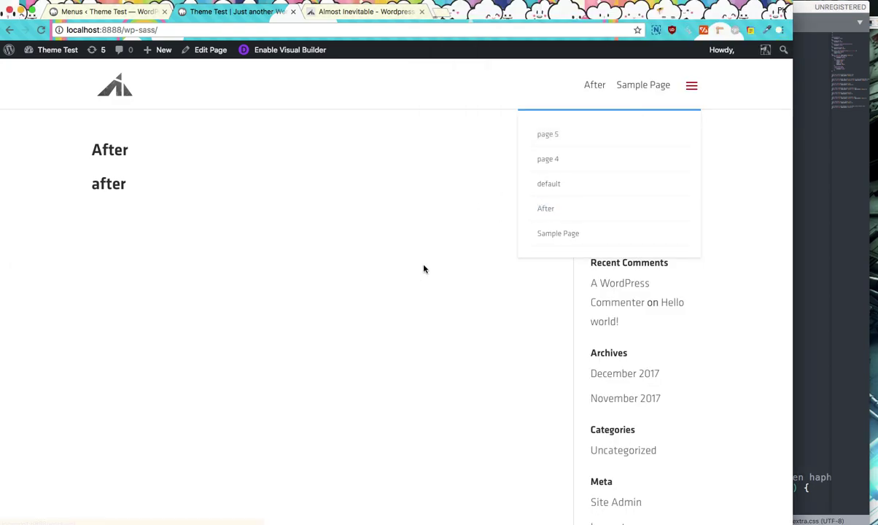
click(551, 211)
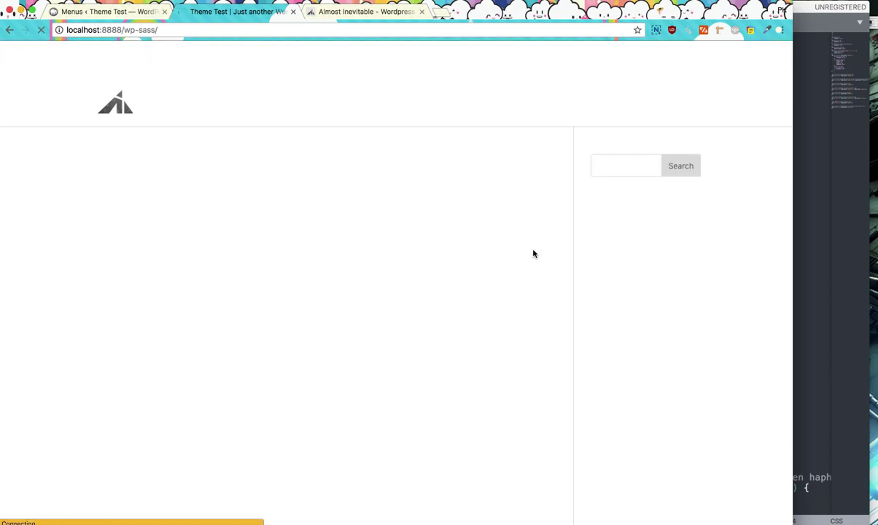
click(693, 87)
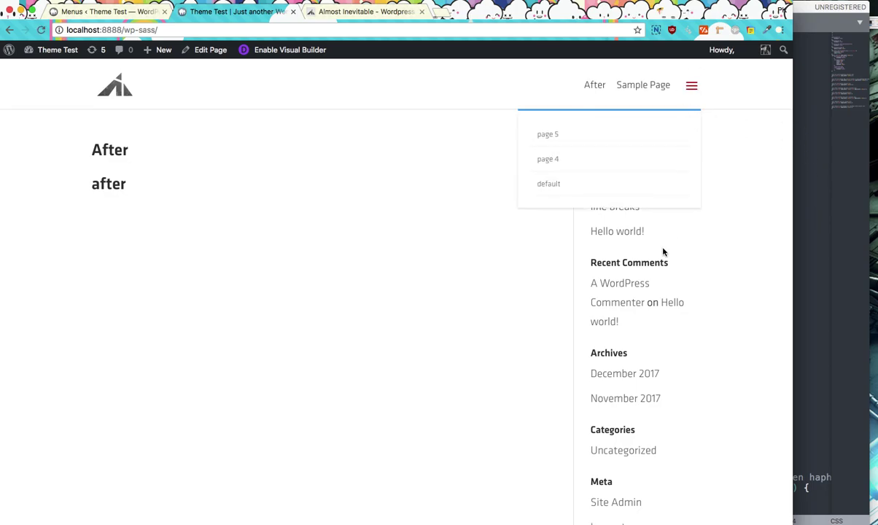
Toggle DevTools device mode to confirm the mobile menu still shows all five items
key(alt+super+i)
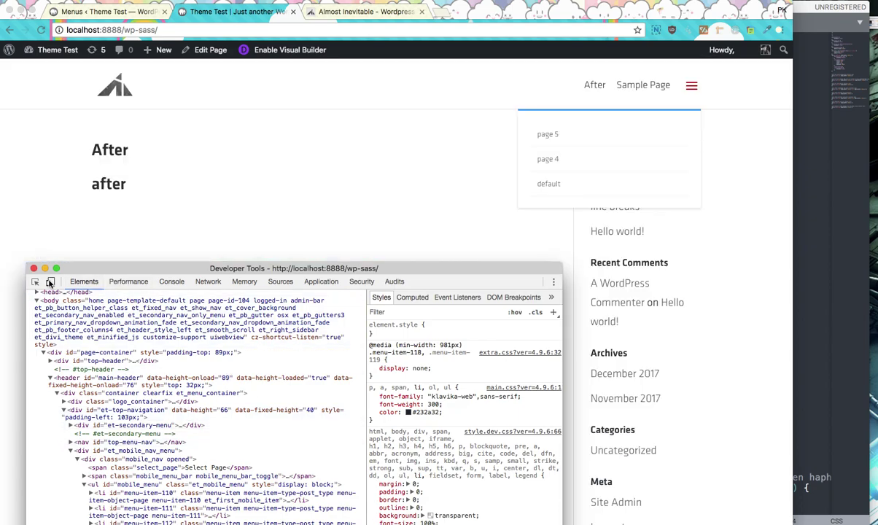
click(373, 124)
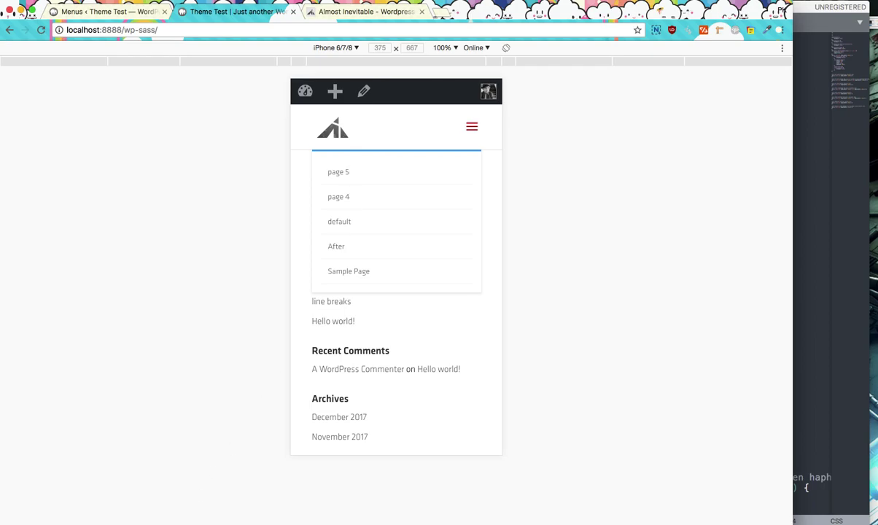
key(super+alt+i)
click(35, 282)
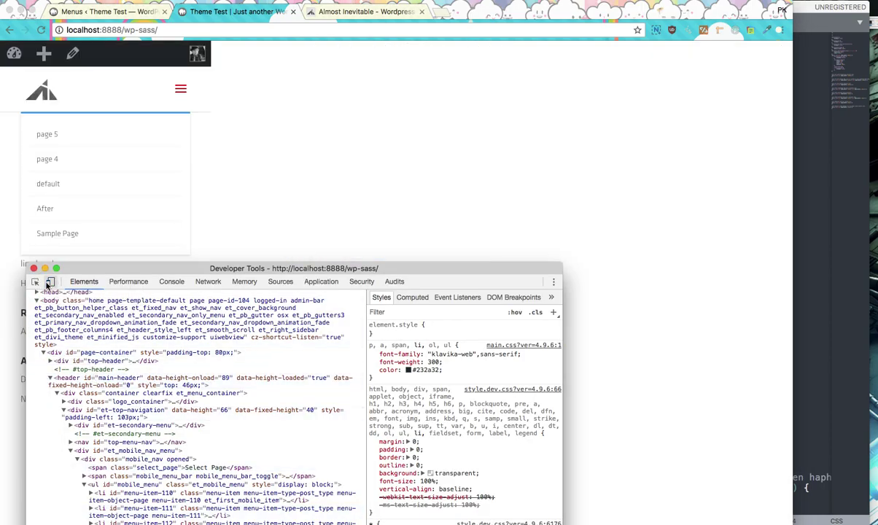
click(309, 204)
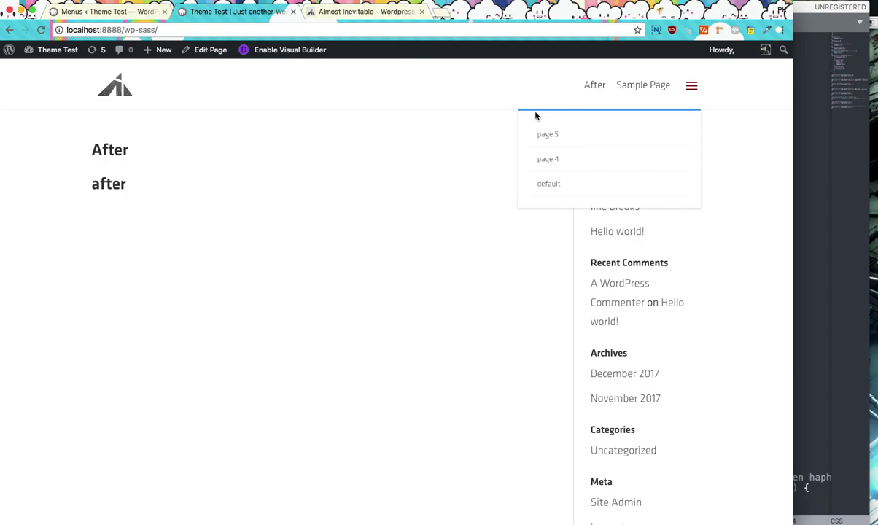
click(813, 146)
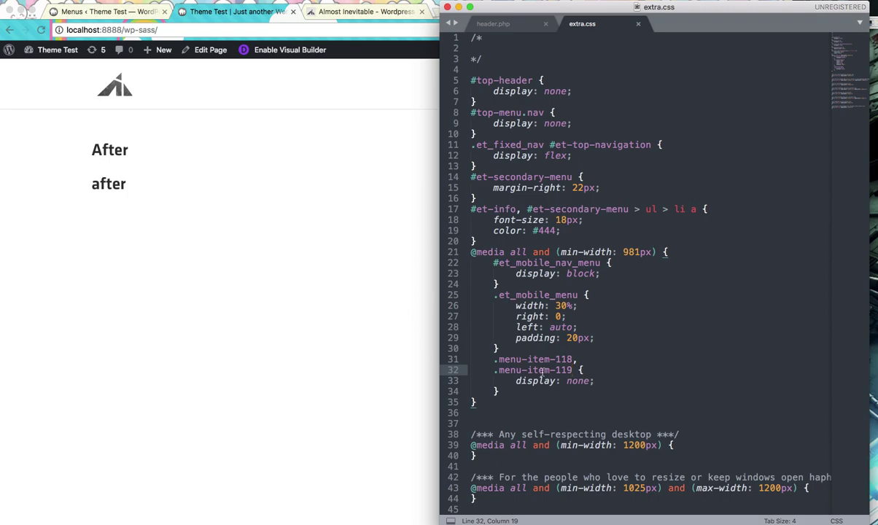
click(376, 351)
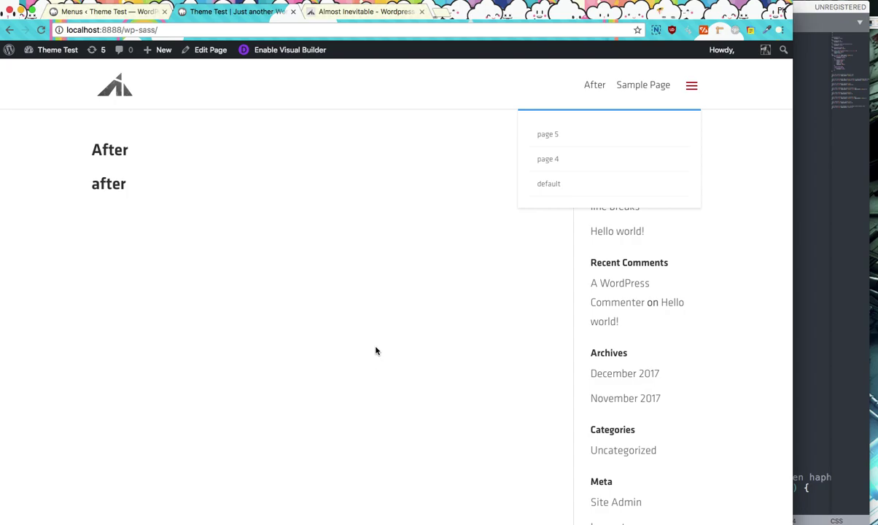